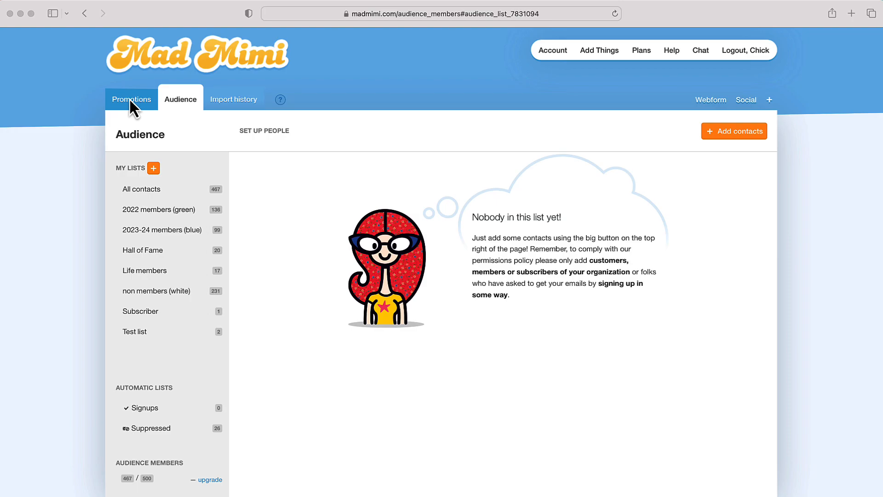
# Check the Audience contacts page, then return to the Recent promotions list
pyautogui.click(130, 99)
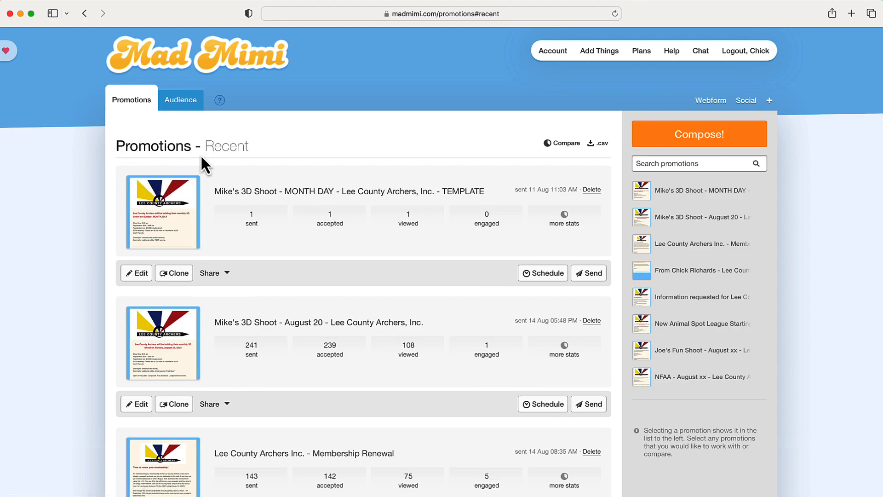
pyautogui.click(186, 99)
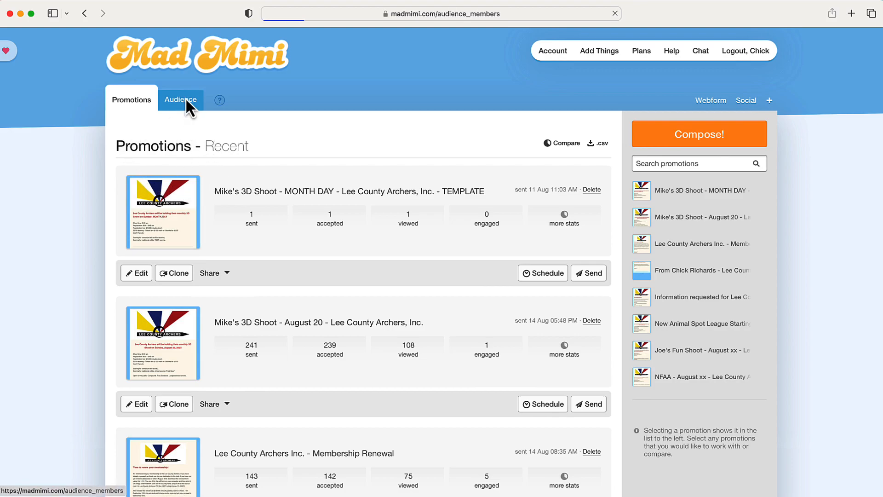
pyautogui.click(138, 106)
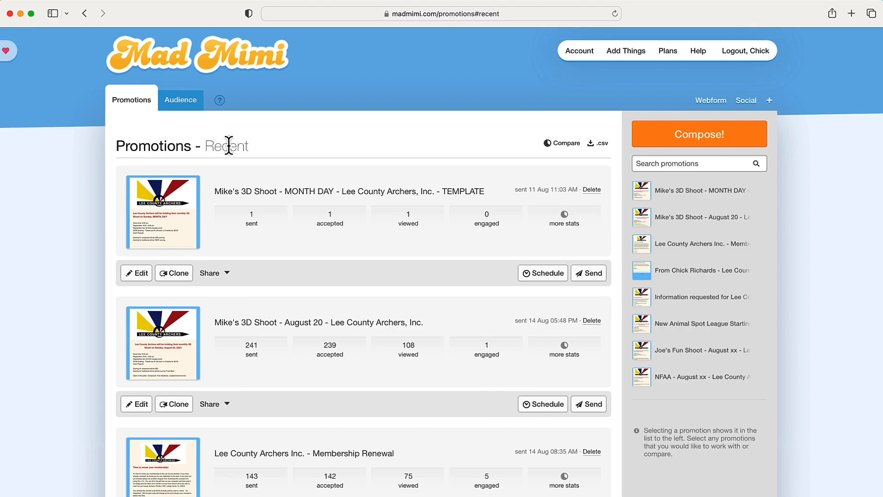
# Scroll the promotions list to find the never-sent blue TEMPLATE promotion
pyautogui.scroll(-10, 250, 205)
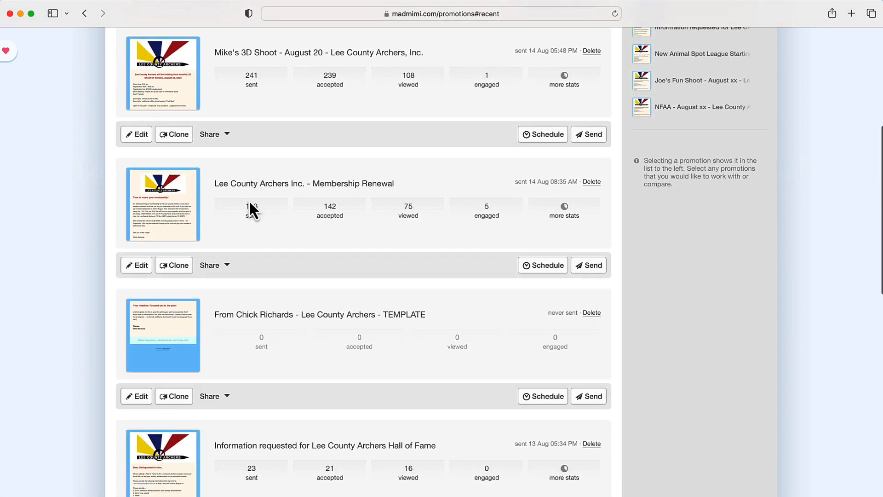
pyautogui.scroll(-7, 250, 202)
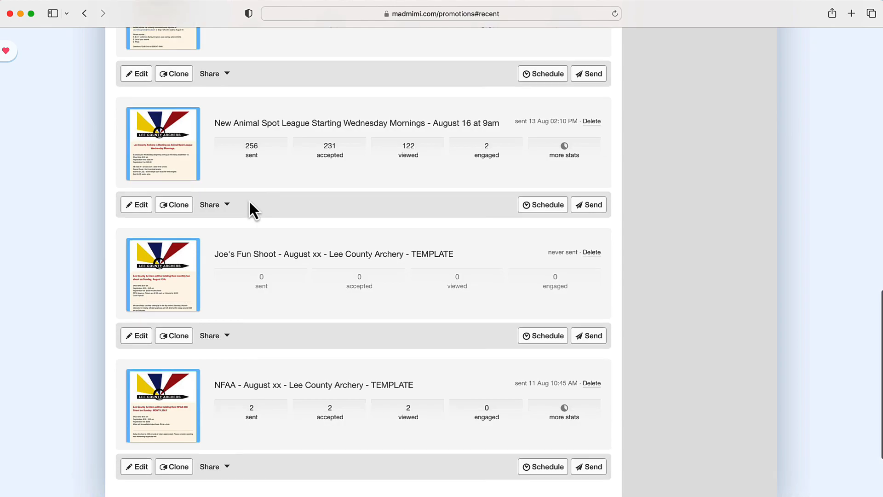
pyautogui.scroll(7, 250, 203)
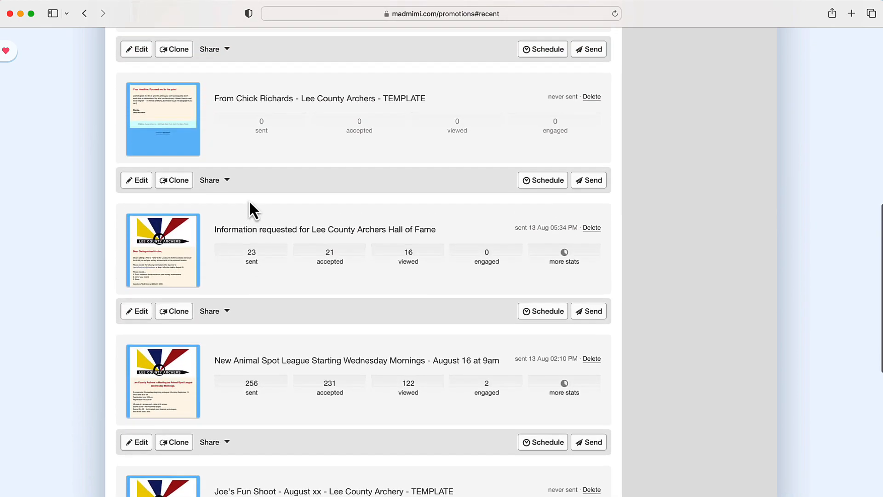
pyautogui.scroll(3, 249, 203)
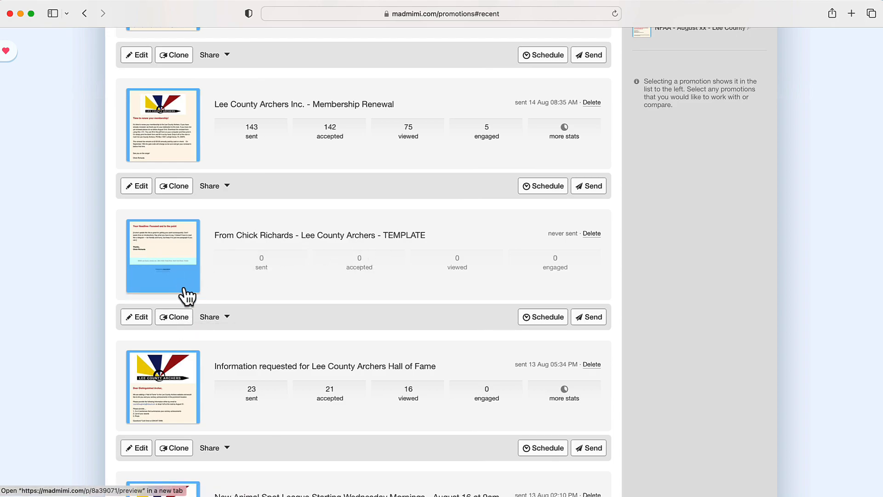
# Clone the never-sent TEMPLATE promotion and open the new TEMPLATE 1 copy in the editor
pyautogui.click(176, 319)
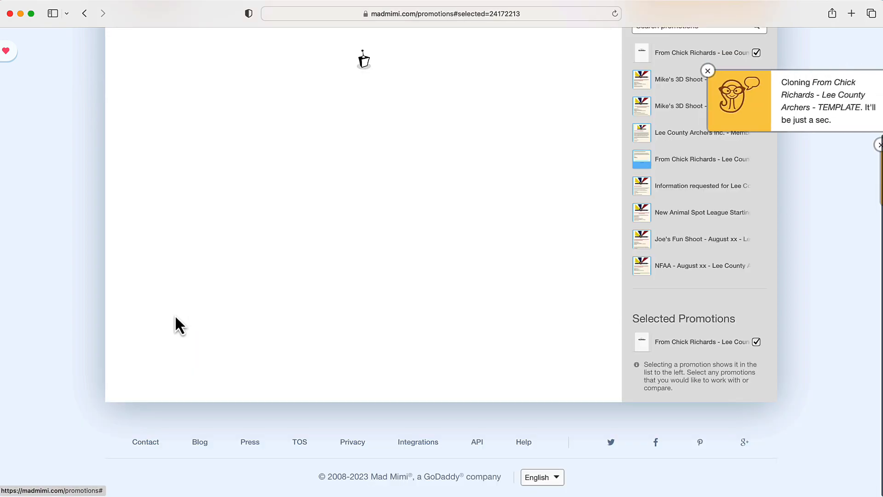
pyautogui.scroll(3, 215, 316)
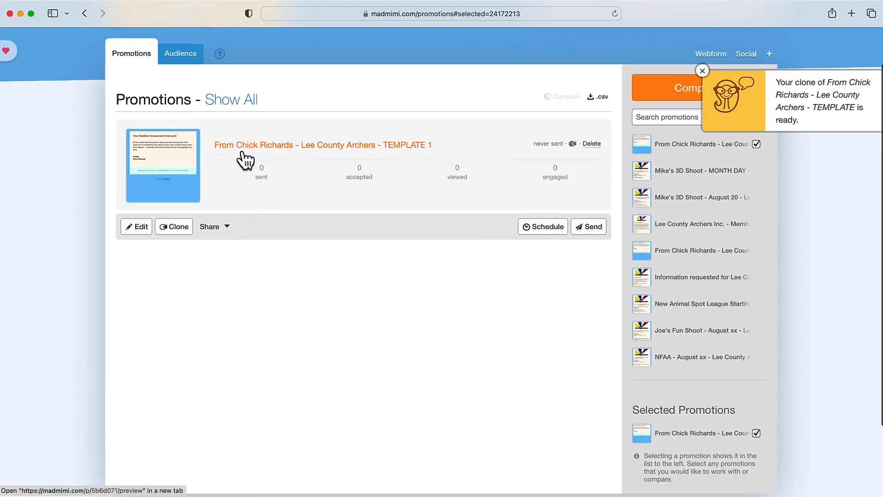
pyautogui.click(140, 227)
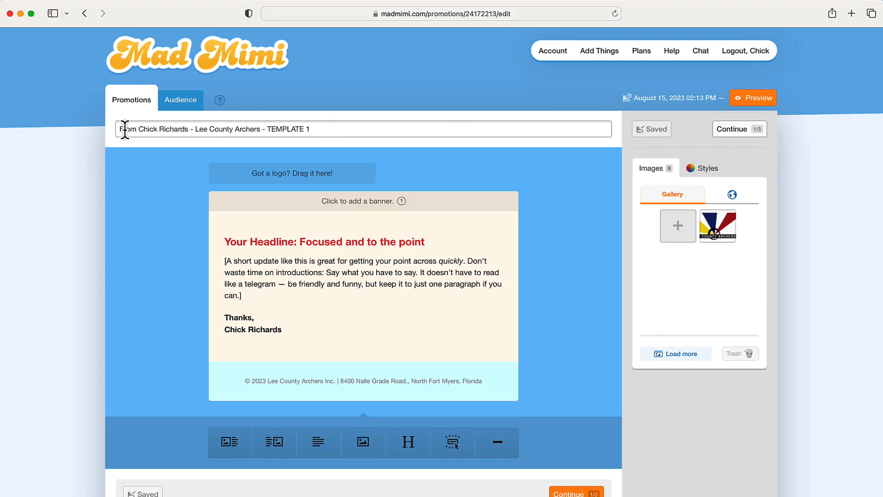
# Replace the TEMPLATE 1 promotion name with a 'test message' name
pyautogui.moveTo(118, 129); pyautogui.dragTo(339, 132)
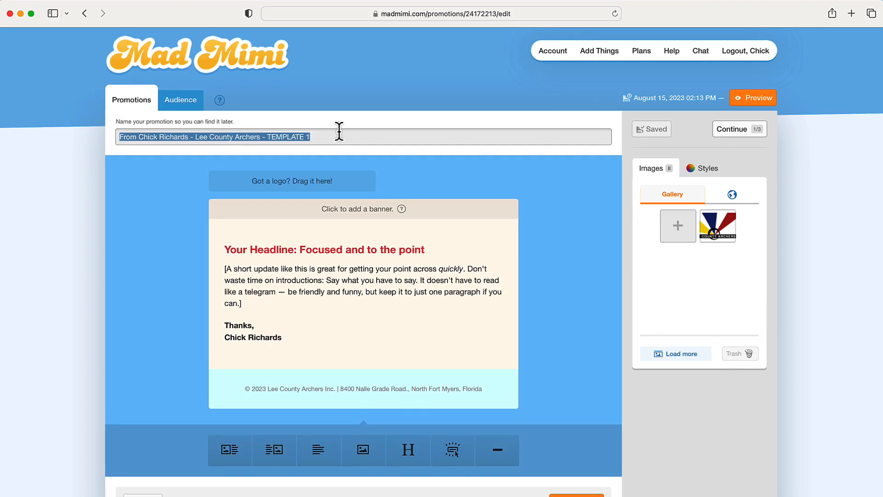
pyautogui.write('test message from chick')
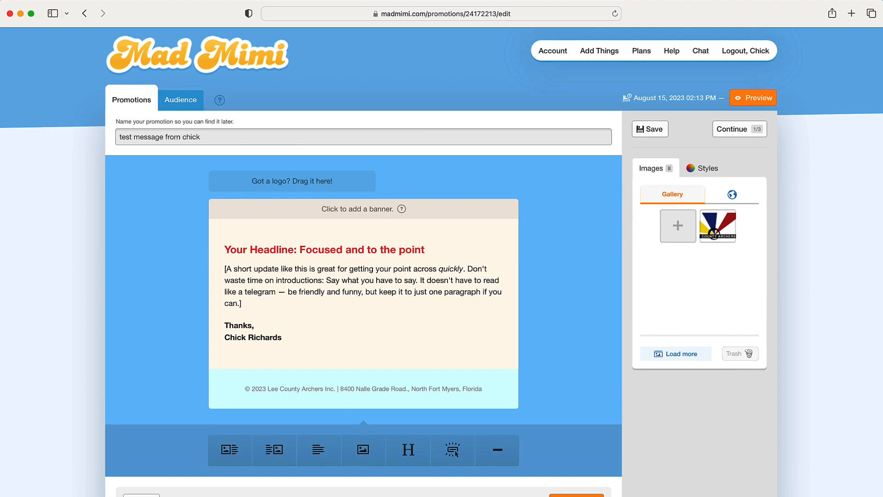
pyautogui.click(348, 133)
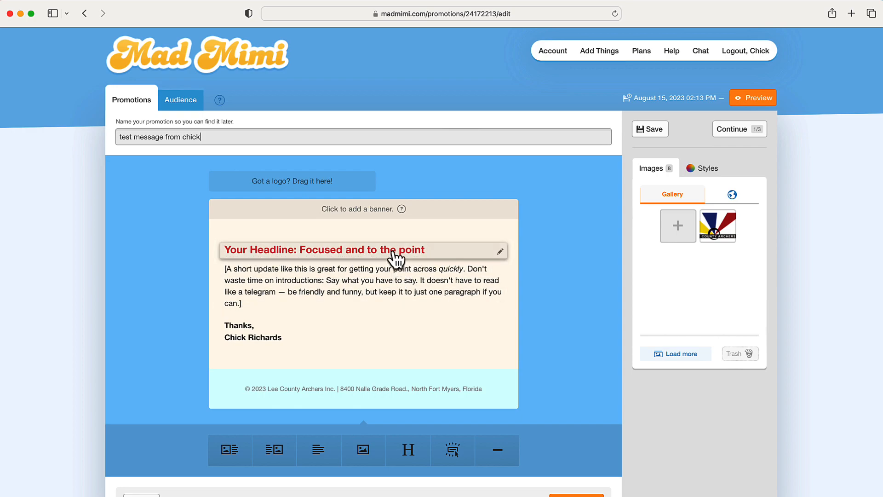
# Rewrite the headline as 'Just wanted to say hi and see you Saturday at set up', centered
pyautogui.click(367, 251)
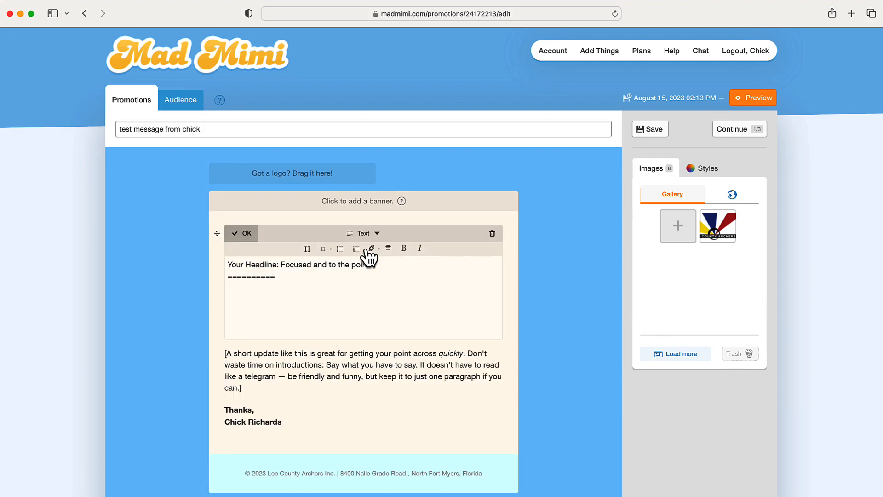
pyautogui.moveTo(228, 265); pyautogui.dragTo(376, 263)
pyautogui.write('Just wanted to say hi')
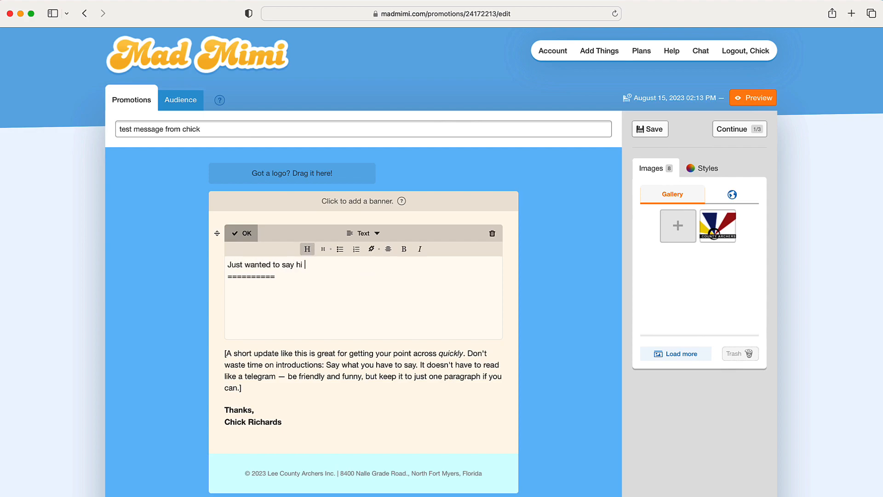
pyautogui.write(' and see you saturday at set up')
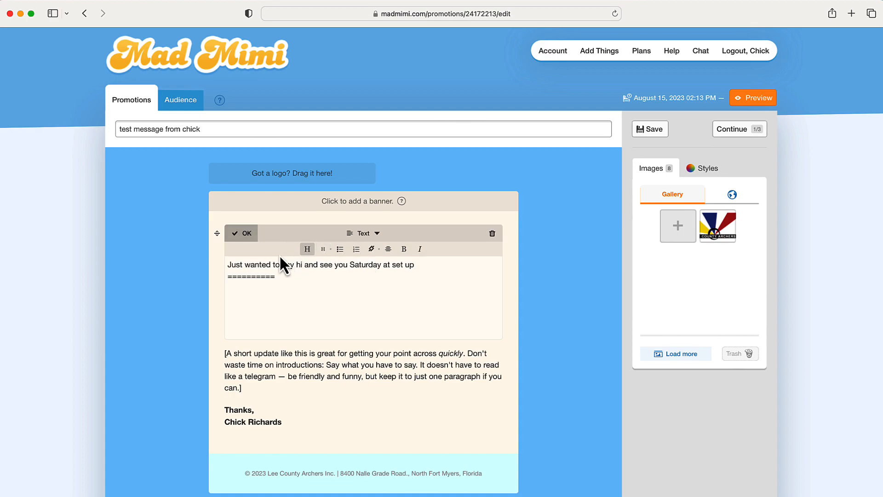
pyautogui.moveTo(229, 266); pyautogui.dragTo(426, 266)
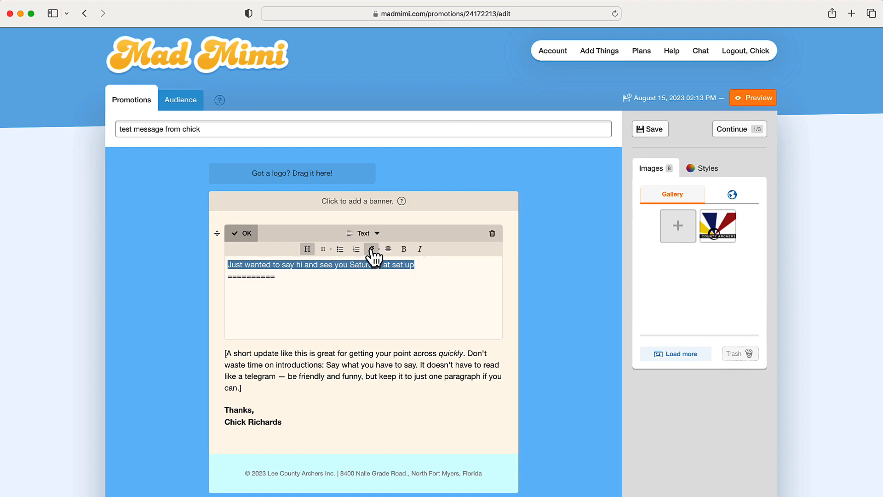
pyautogui.click(389, 249)
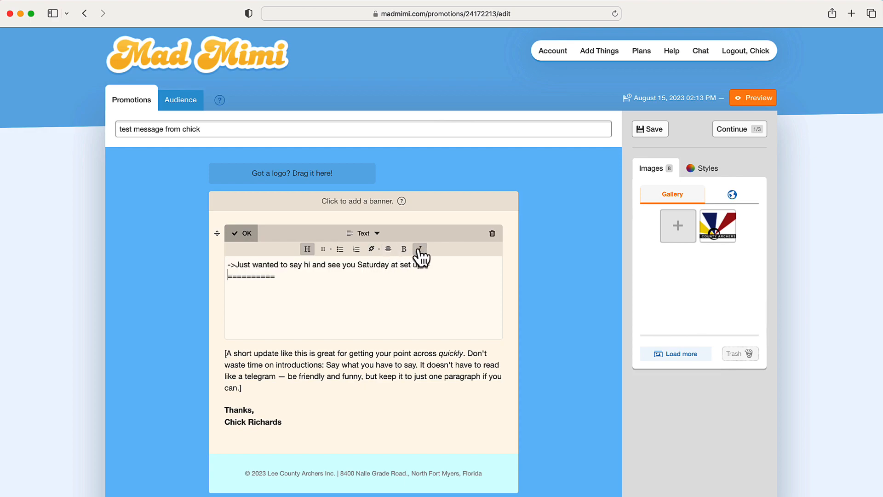
pyautogui.click(244, 234)
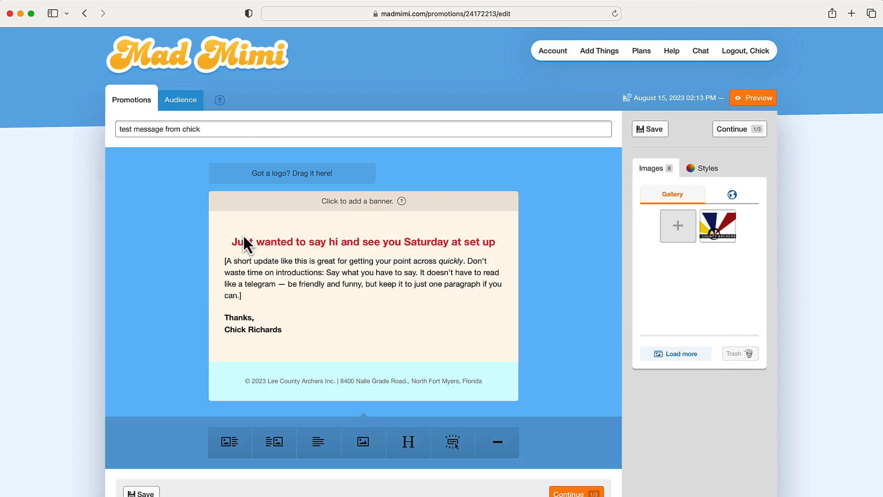
# Replace the placeholder body text with 'Can't wait to shoot this Saturday - you guys are the best at setting up.'
pyautogui.click(293, 274)
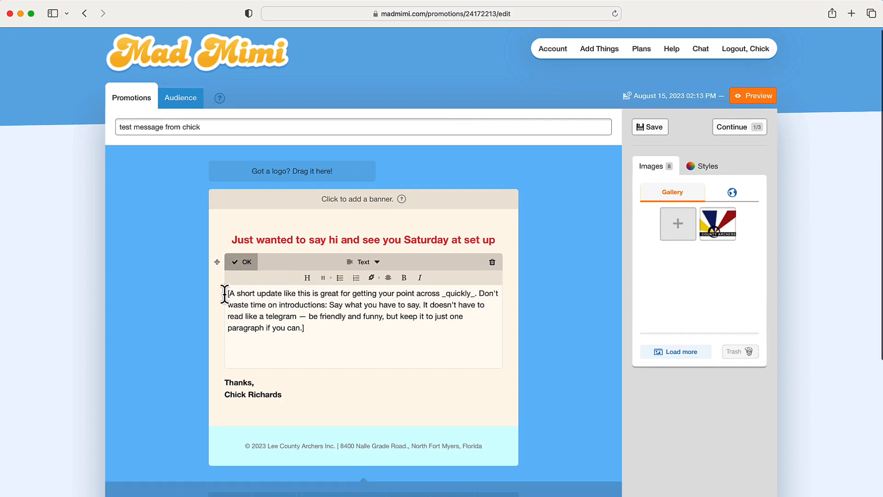
pyautogui.moveTo(225, 293); pyautogui.dragTo(323, 333)
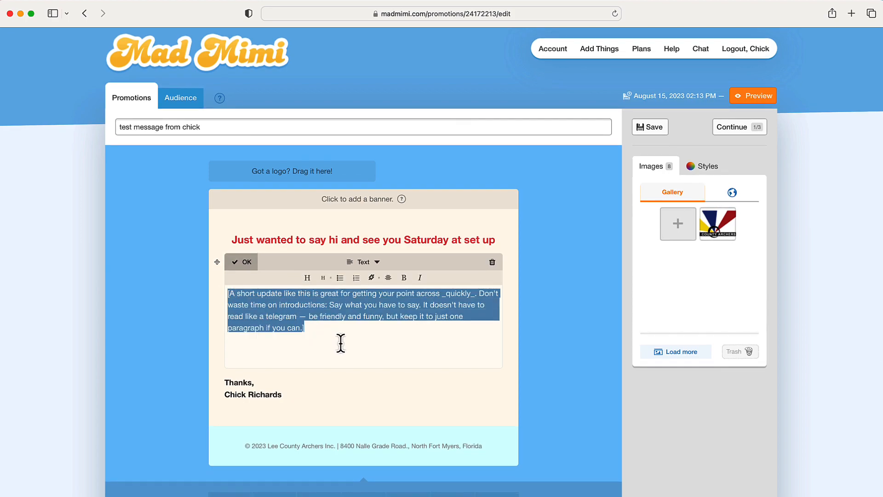
pyautogui.write("Can't wait to s")
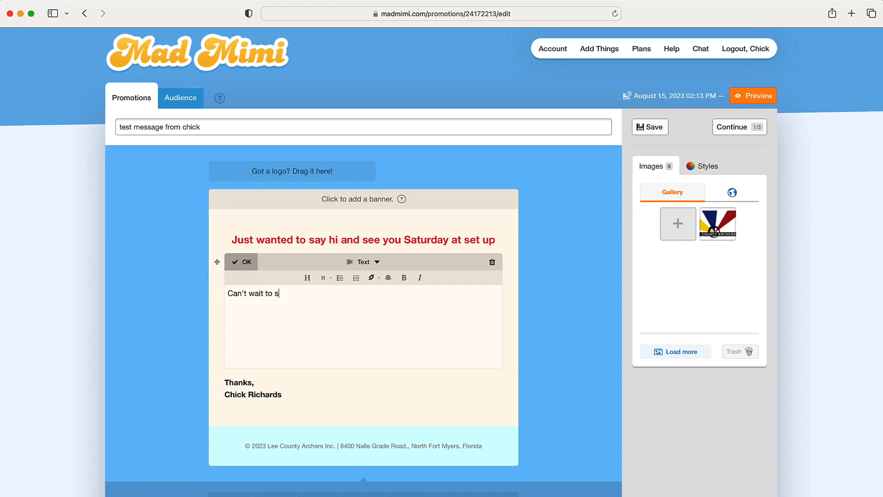
pyautogui.write('hoot this satu')
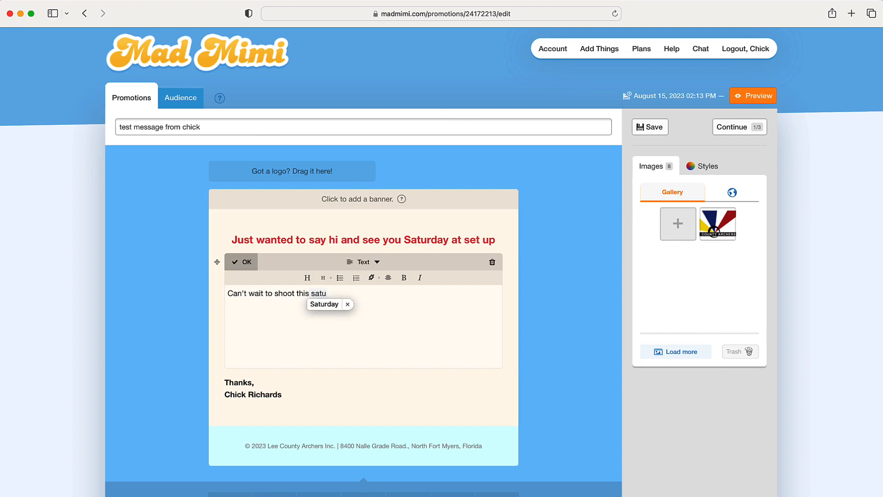
pyautogui.write('rday - you guys are the best a')
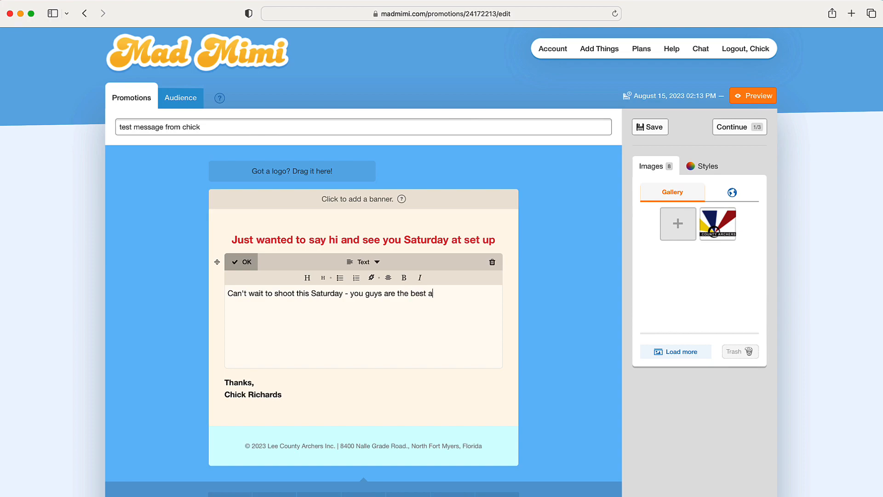
pyautogui.write('t setting up.')
pyautogui.click(249, 264)
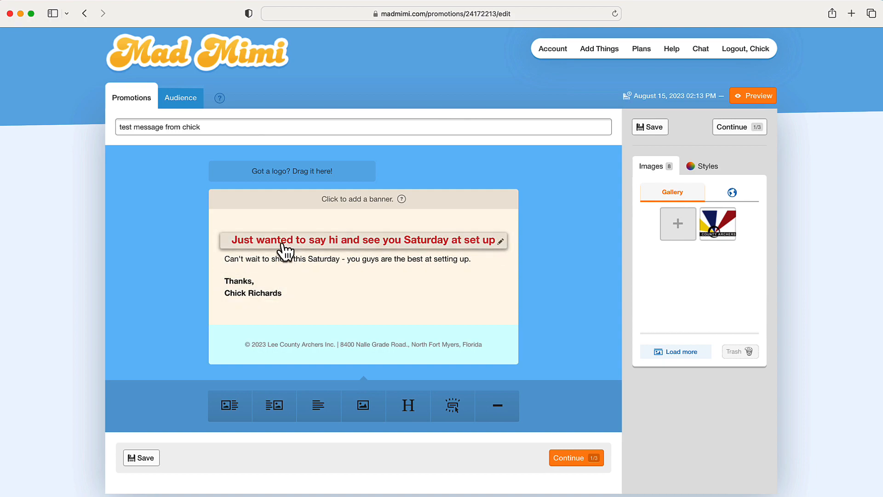
# Add an empty image block after the email's sign-off
pyautogui.scroll(-1, 280, 271)
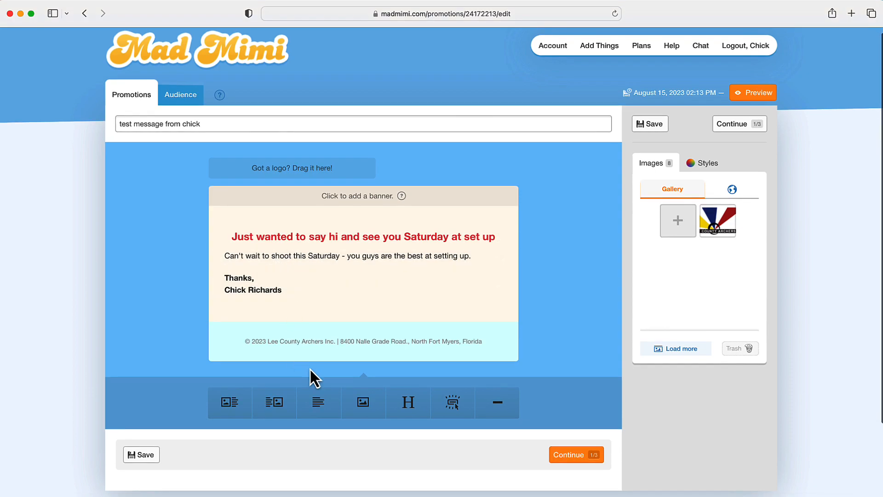
pyautogui.scroll(1, 365, 407)
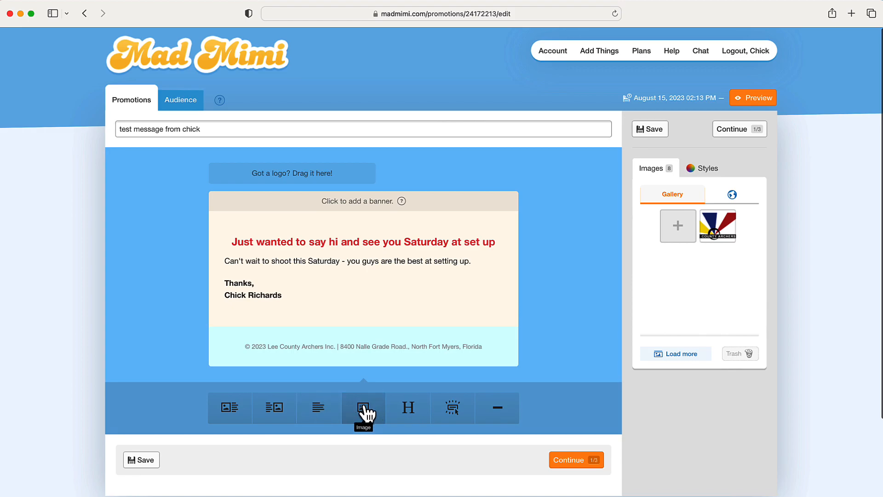
pyautogui.click(363, 408)
# Upload 3D-shoot-aug20.jpg from the events folder into the image gallery
pyautogui.scroll(5, 410, 340)
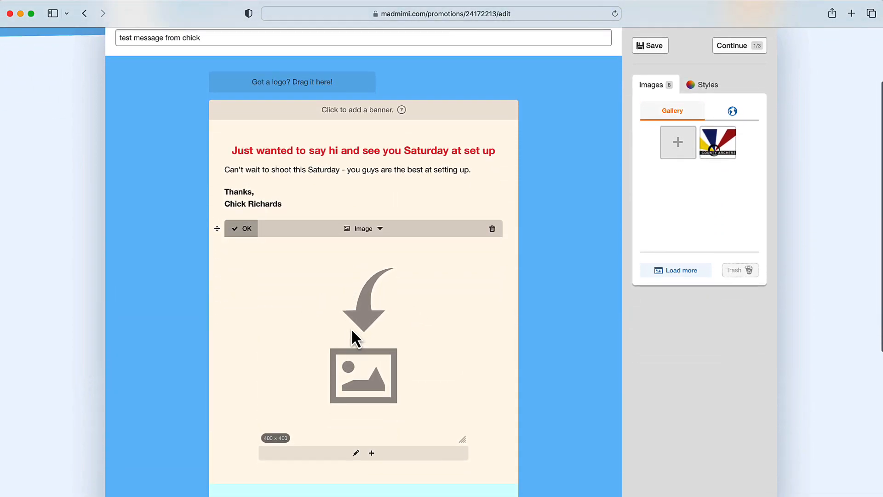
pyautogui.click(677, 140)
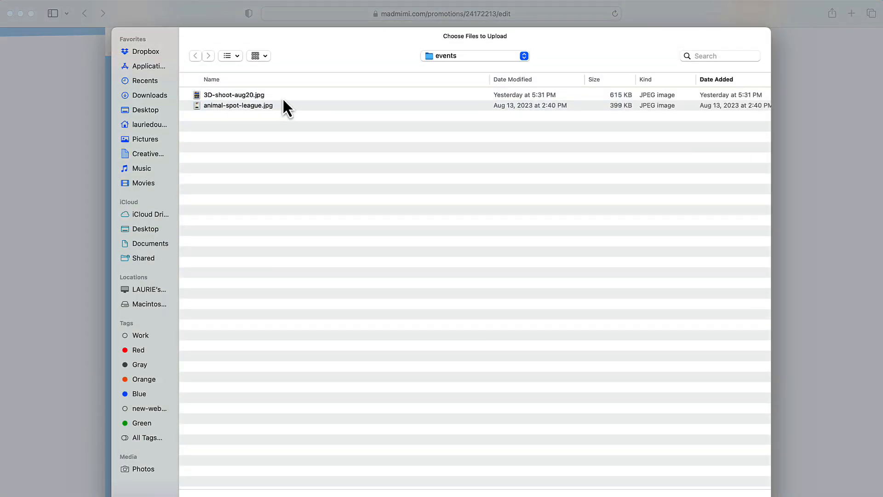
pyautogui.click(239, 93)
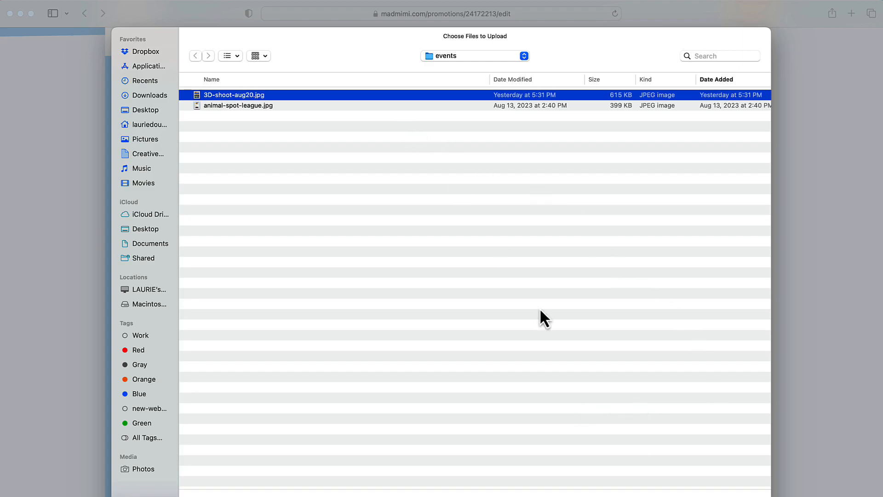
pyautogui.press('Return')
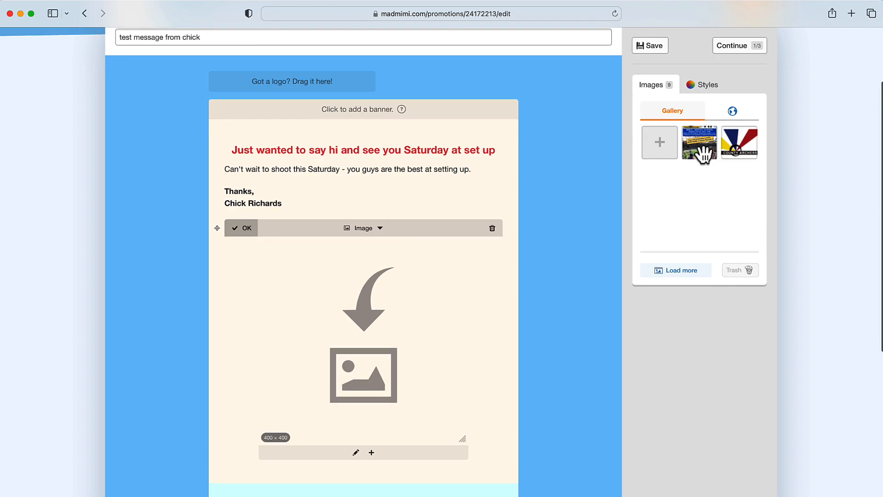
# Fill the image block with the Lee County Archers logo and move it above the headline
pyautogui.moveTo(699, 146); pyautogui.dragTo(455, 321)
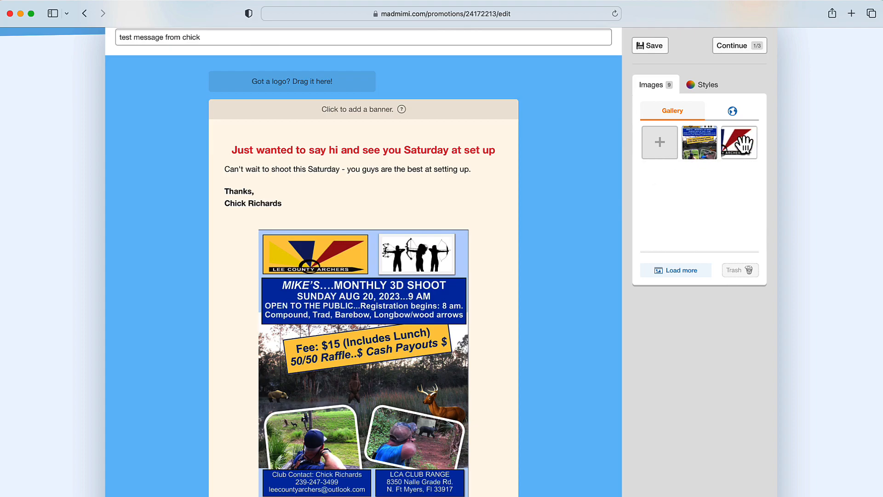
pyautogui.moveTo(743, 145); pyautogui.dragTo(425, 320)
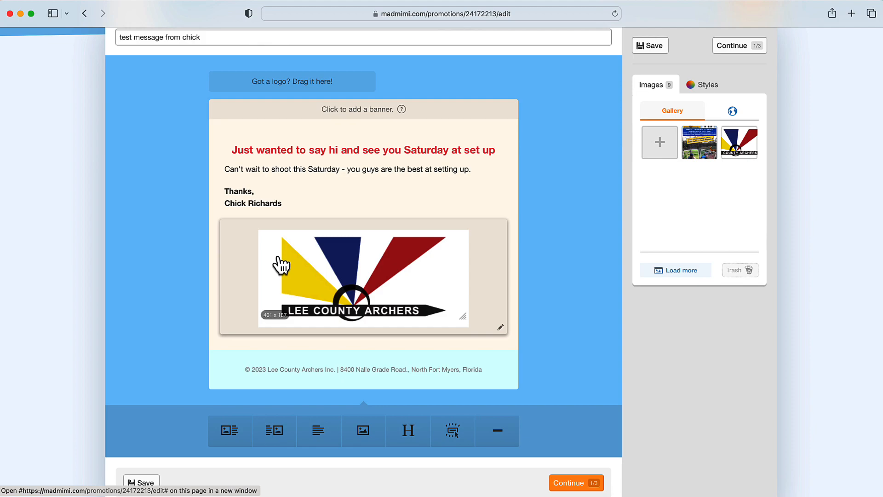
pyautogui.click(255, 259)
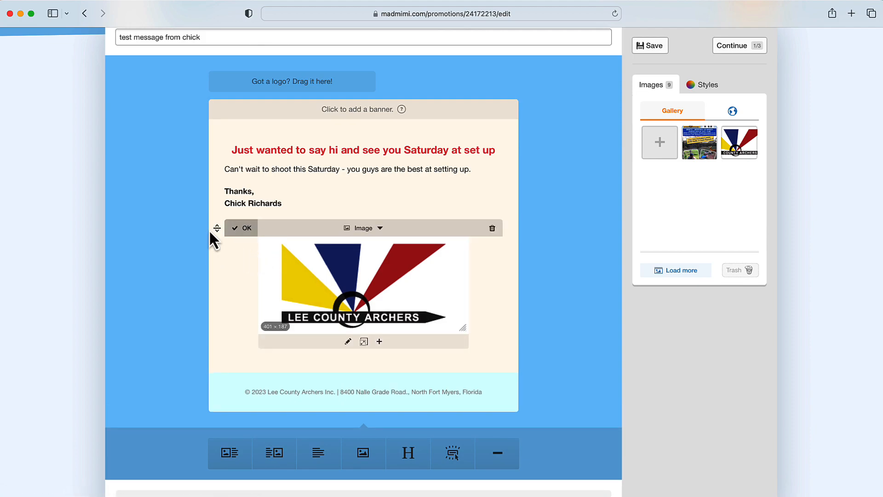
pyautogui.moveTo(217, 229); pyautogui.dragTo(228, 138)
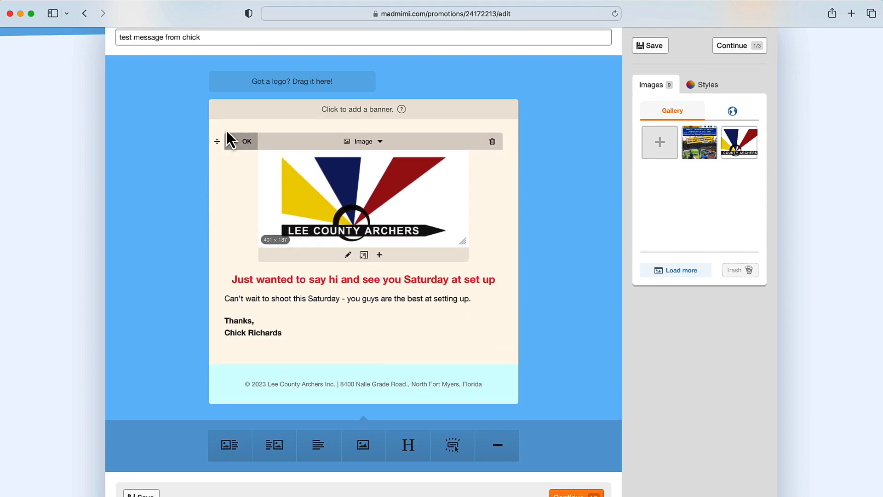
pyautogui.click(237, 144)
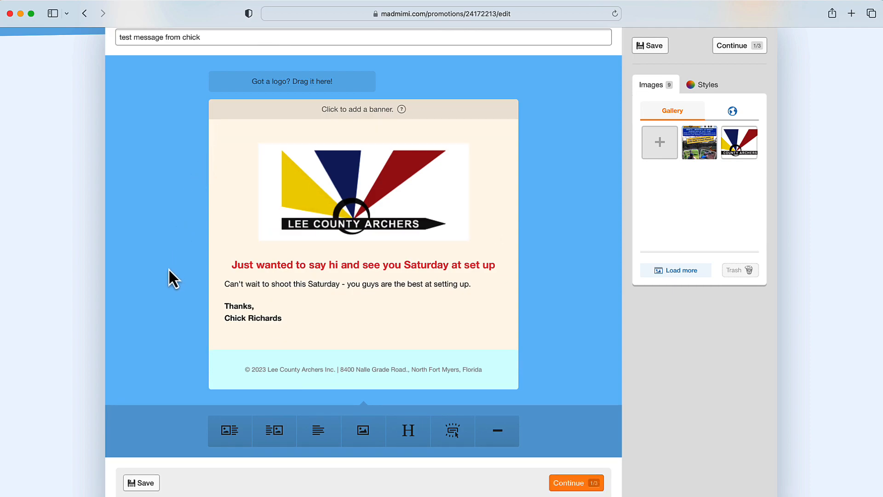
# Change the sign-off from 'Thanks,' to 'Thanks a bunch,'
pyautogui.click(307, 318)
pyautogui.click(265, 336)
pyautogui.write('a bunch**')
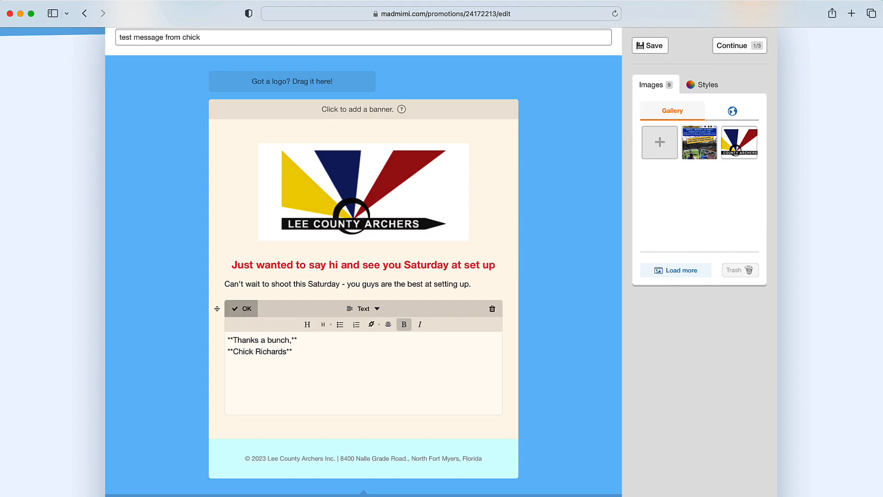
pyautogui.click(242, 309)
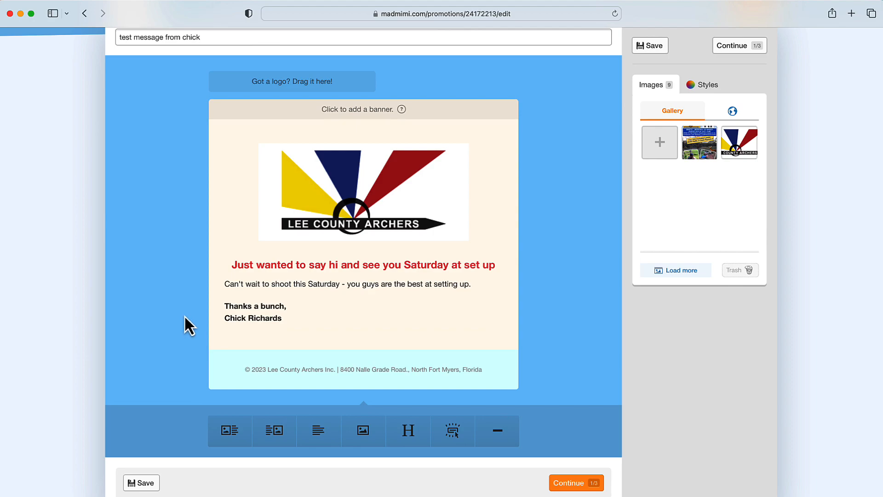
# Save the edited promotion using the Save button at the bottom
pyautogui.scroll(3, 189, 285)
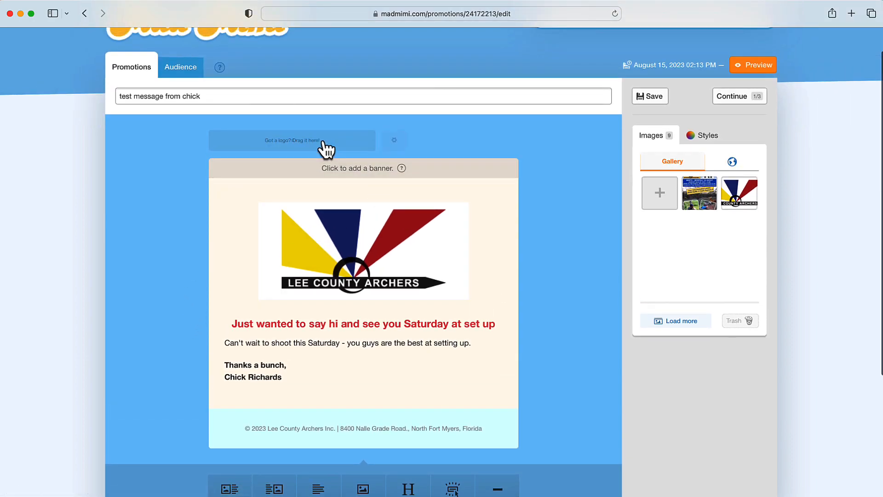
pyautogui.scroll(-3, 177, 351)
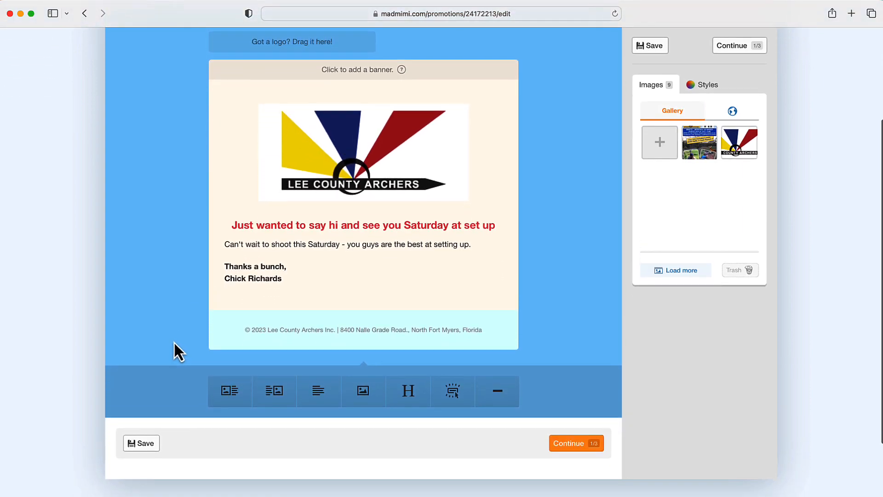
pyautogui.scroll(3, 174, 343)
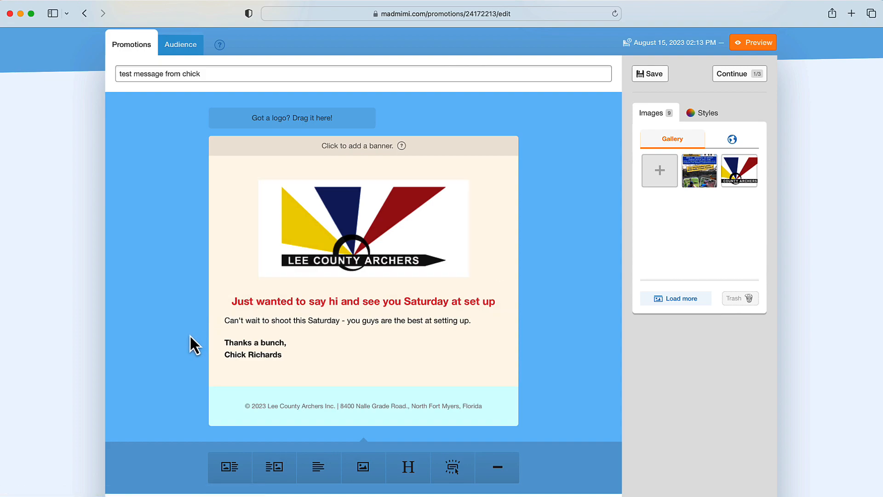
pyautogui.scroll(-1, 183, 336)
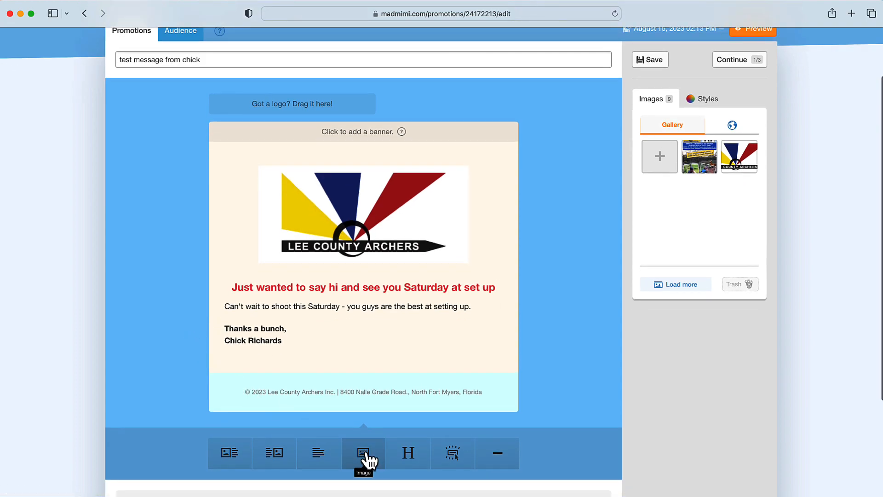
pyautogui.scroll(-5, 183, 338)
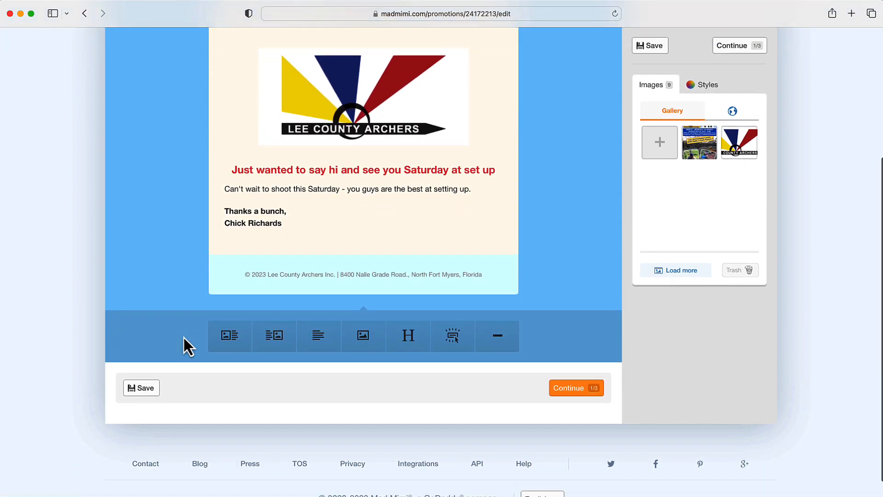
pyautogui.scroll(1, 146, 381)
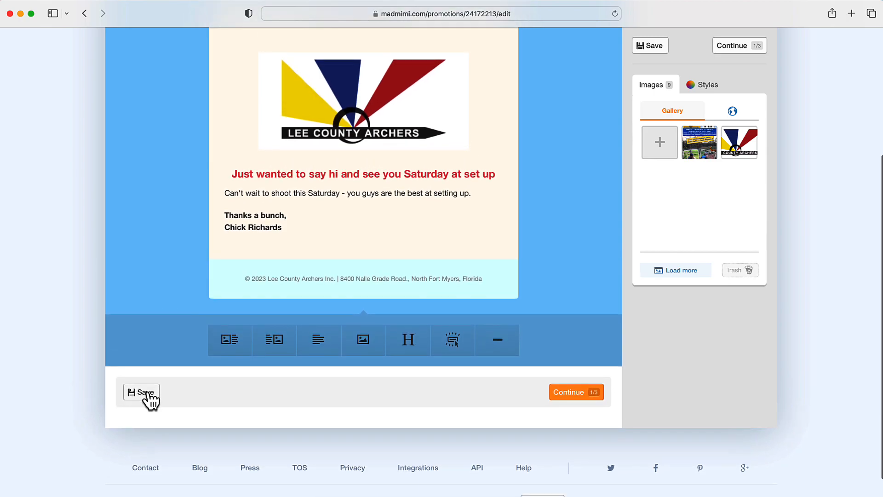
pyautogui.click(146, 392)
pyautogui.scroll(5, 167, 260)
pyautogui.scroll(-2, 167, 261)
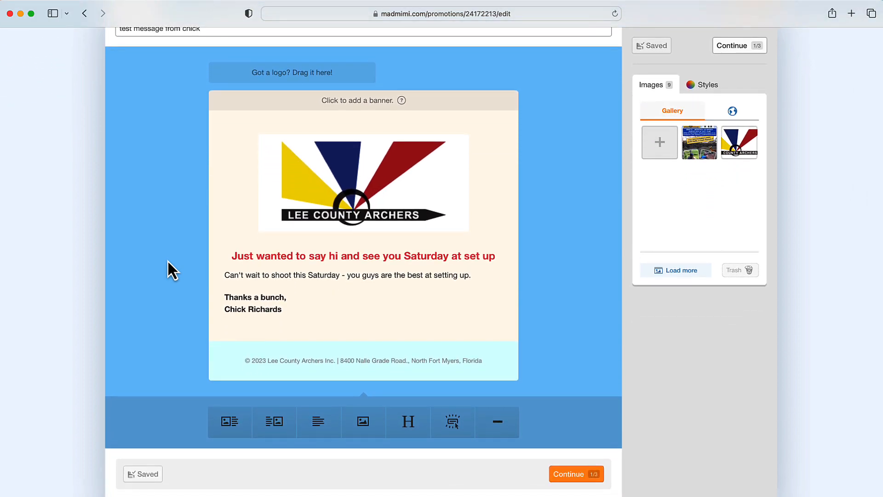
pyautogui.scroll(1, 167, 260)
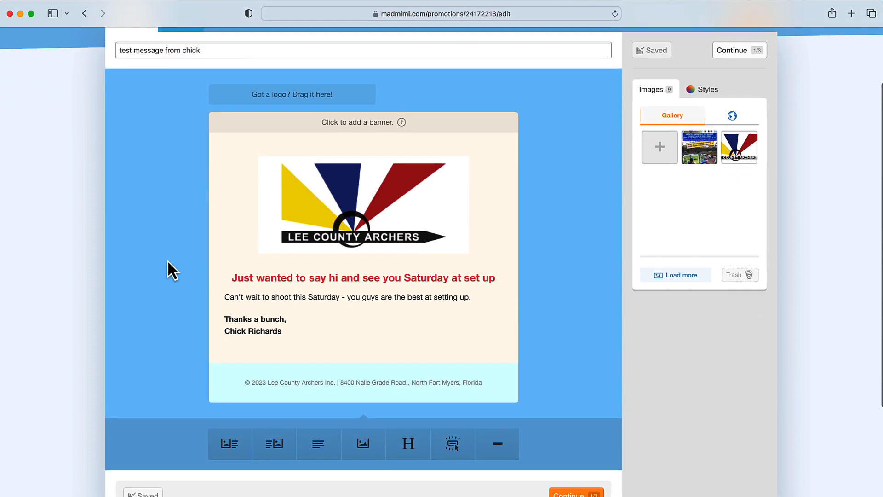
pyautogui.scroll(-1, 168, 260)
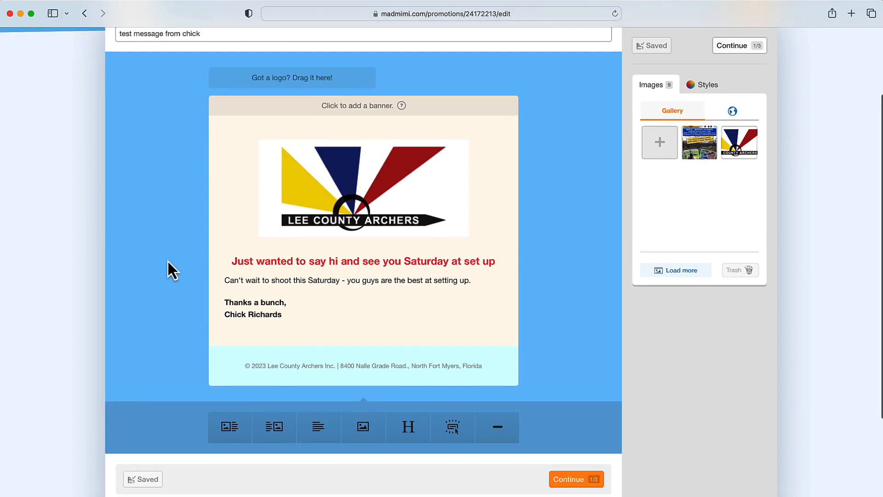
# Enter one recipient's e-mail address under Send to individuals and continue to Details
pyautogui.click(574, 486)
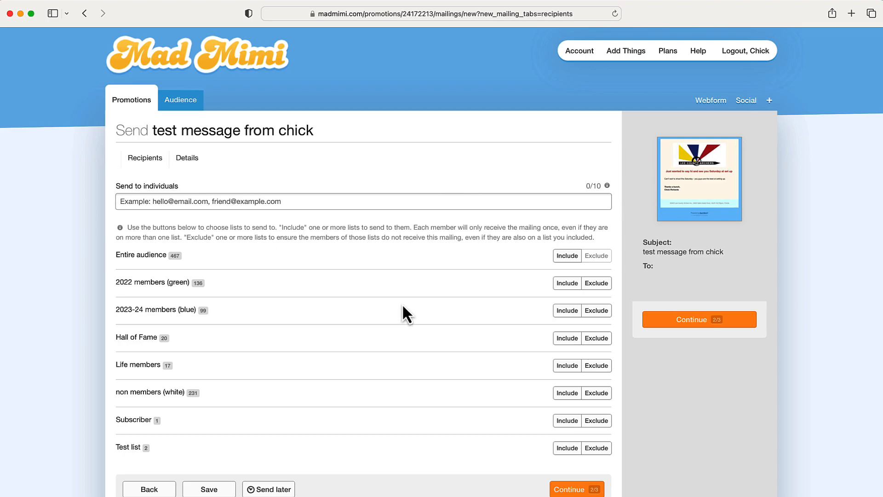
pyautogui.click(340, 201)
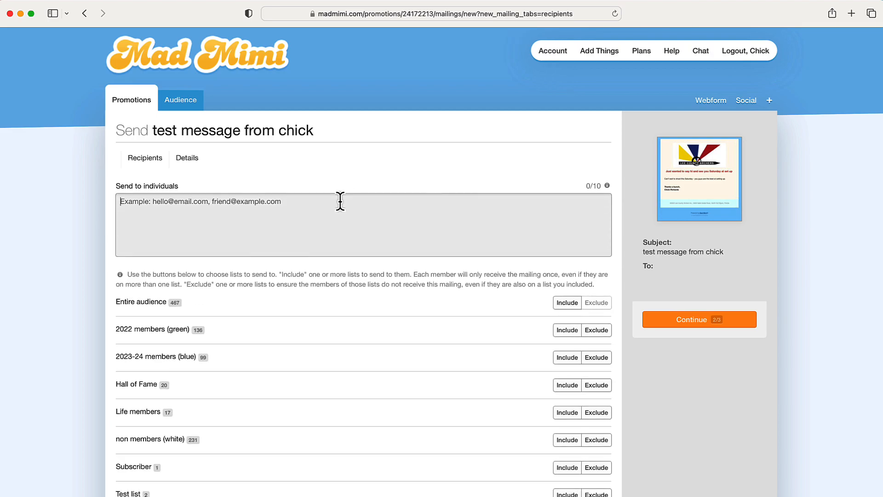
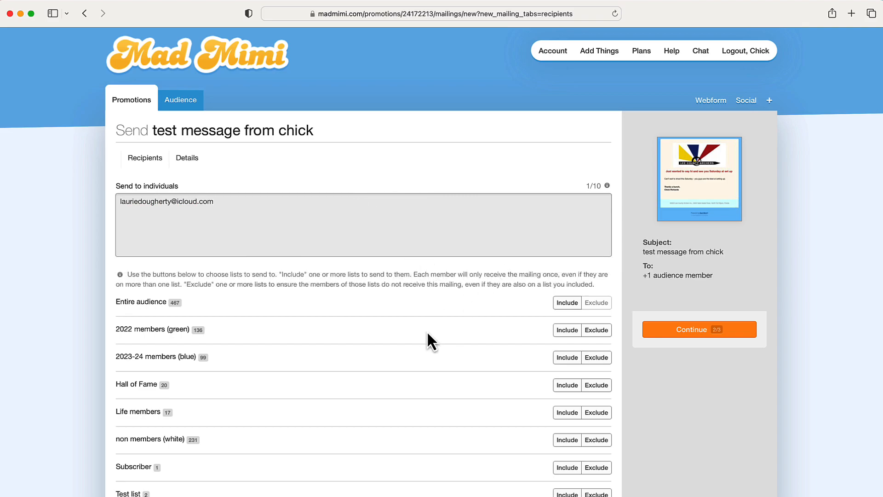
pyautogui.scroll(-5, 430, 335)
pyautogui.click(563, 413)
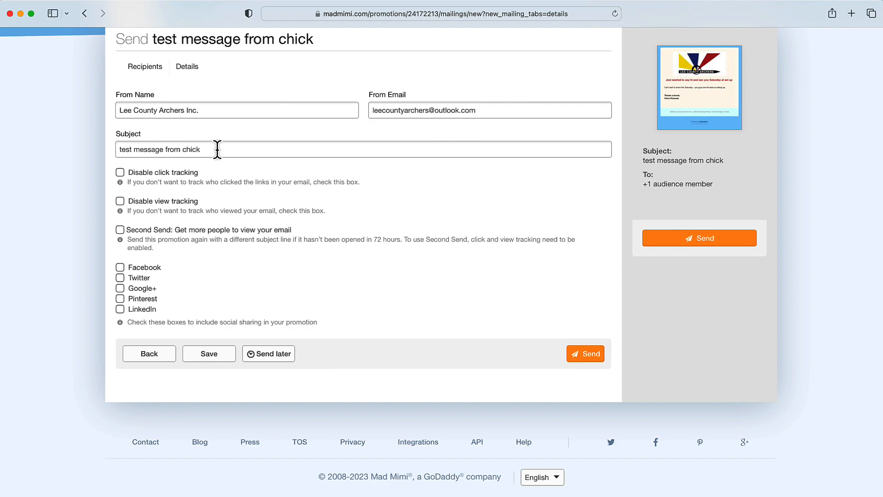
# Replace the subject line with 'Reminder of set up Saturday'
pyautogui.moveTo(116, 149); pyautogui.dragTo(247, 149)
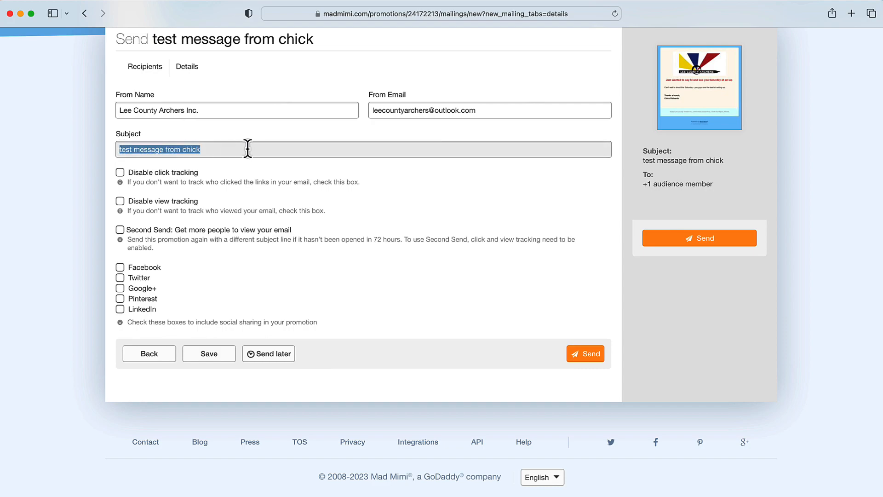
pyautogui.write('Reminder')
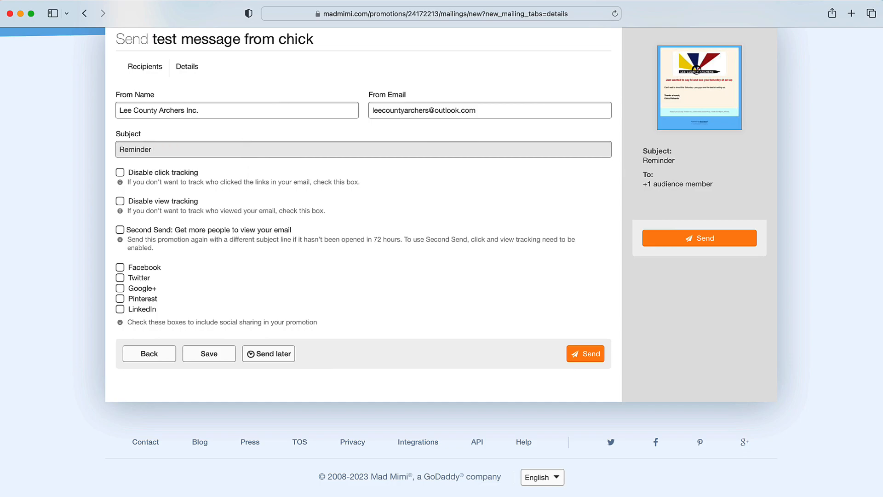
pyautogui.write('of set up Saturday')
# Review the mailing and open the send confirmation summary showing one recipient and tracking
pyautogui.scroll(-2, 249, 165)
pyautogui.scroll(1, 249, 164)
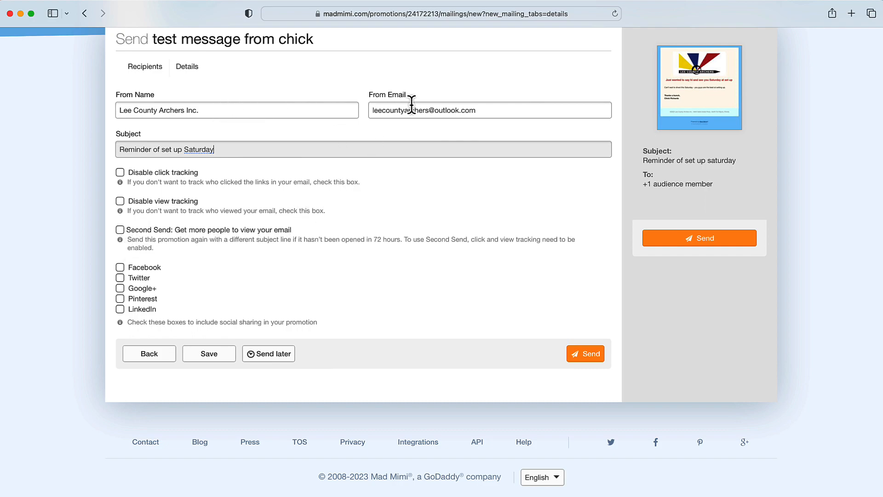
pyautogui.scroll(5, 365, 276)
pyautogui.scroll(1, 368, 272)
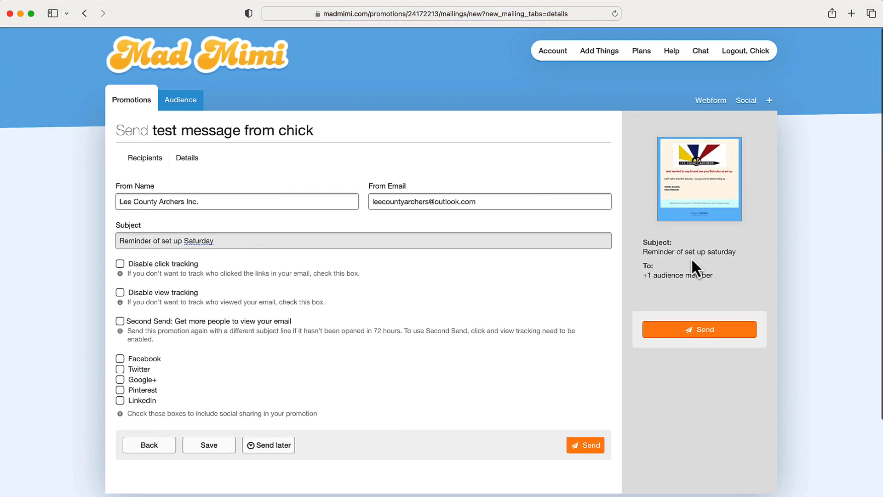
pyautogui.scroll(-3, 571, 345)
pyautogui.click(589, 375)
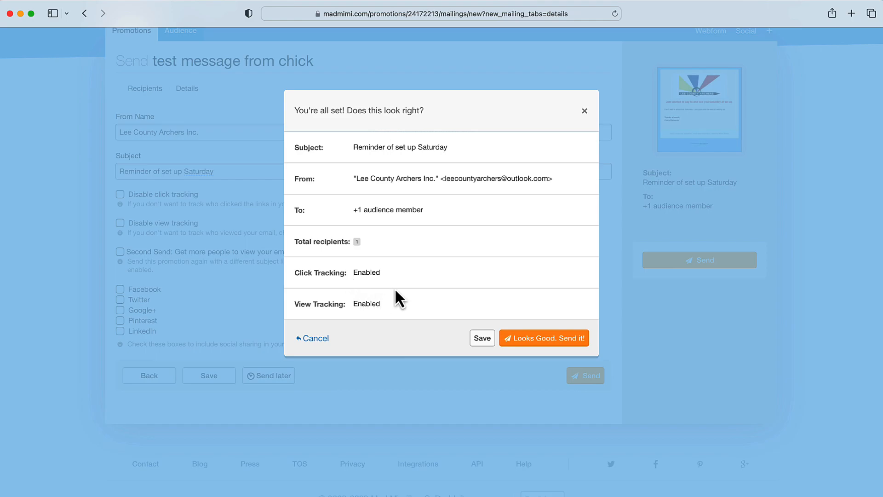
# Send the test email to the one recipient, then return to the promotions list
pyautogui.click(544, 337)
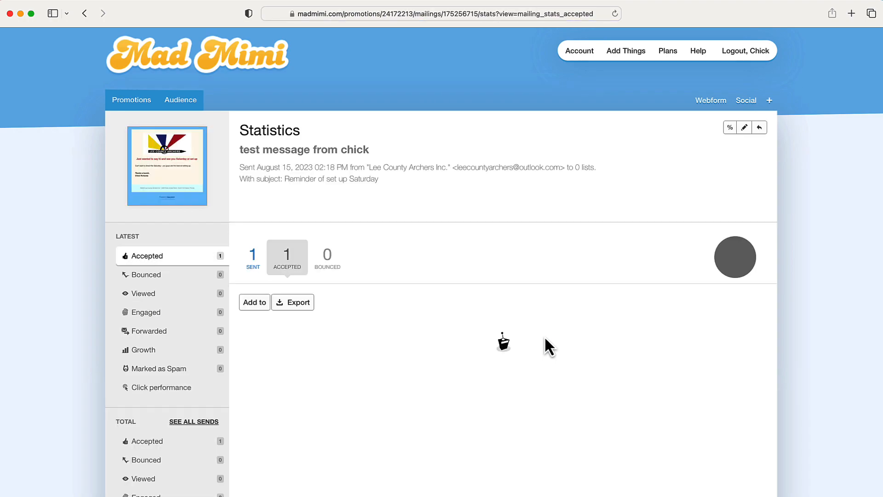
pyautogui.scroll(-3, 435, 346)
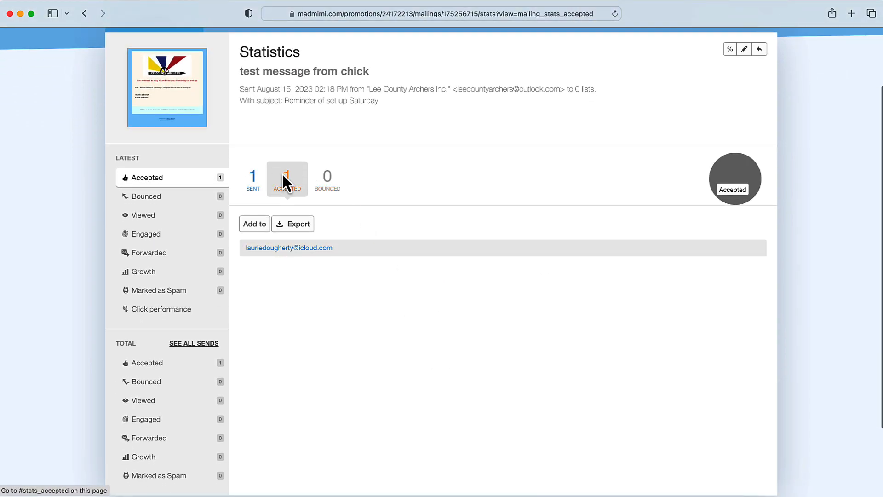
pyautogui.scroll(3, 331, 285)
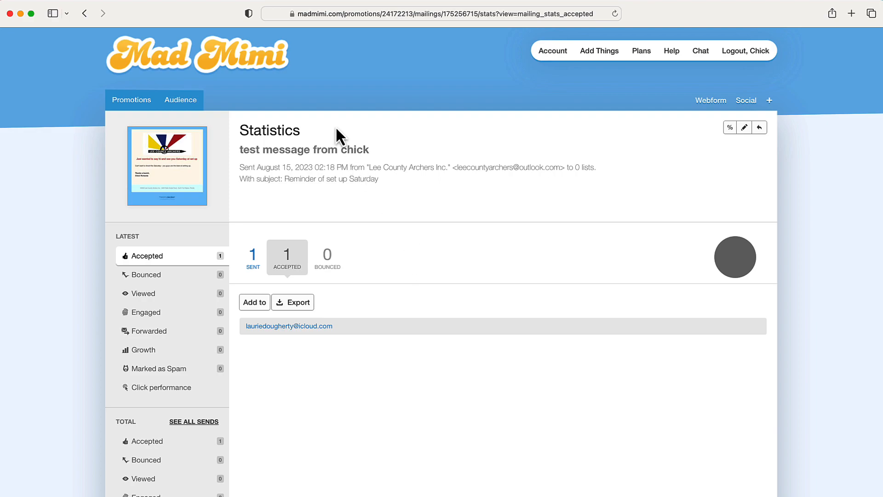
pyautogui.click(127, 99)
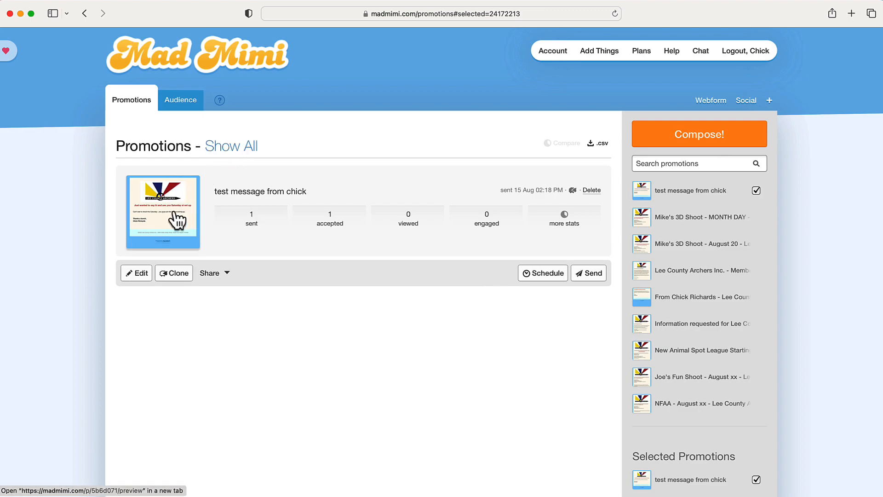
# Start sending 'test message from chick' and include the 2022 and 2023-24 member lists
pyautogui.click(591, 273)
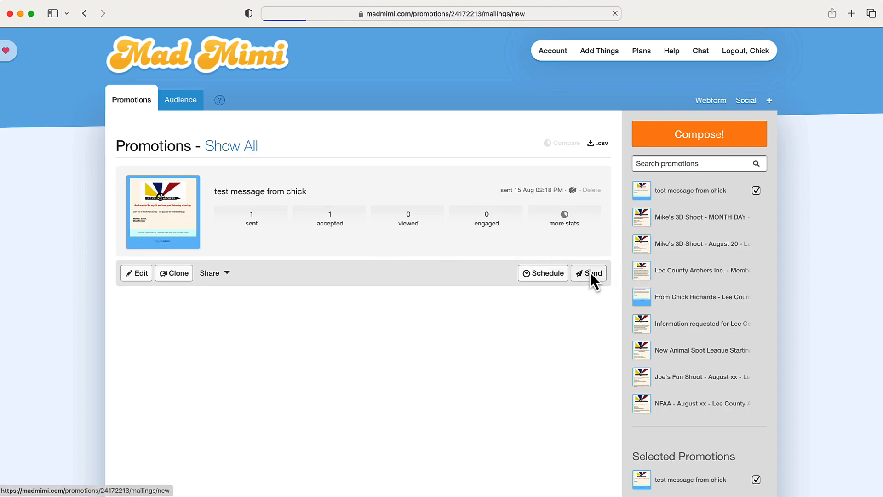
pyautogui.scroll(-2, 394, 265)
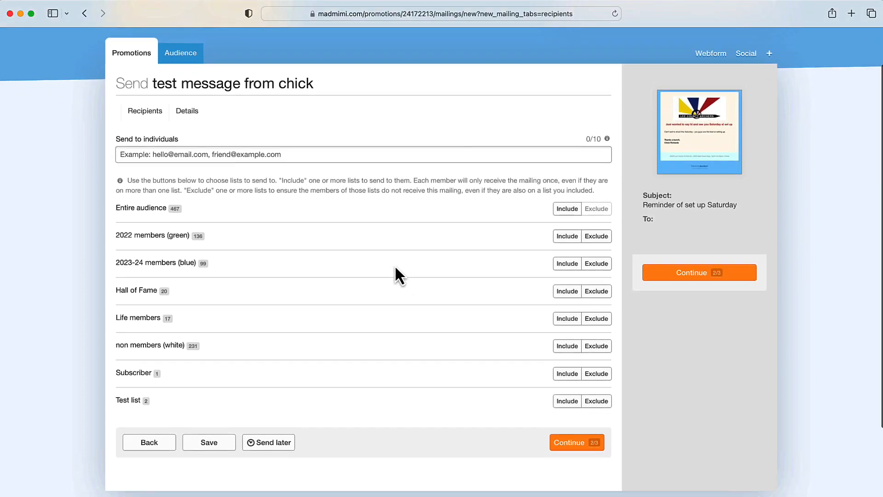
pyautogui.scroll(-1, 396, 267)
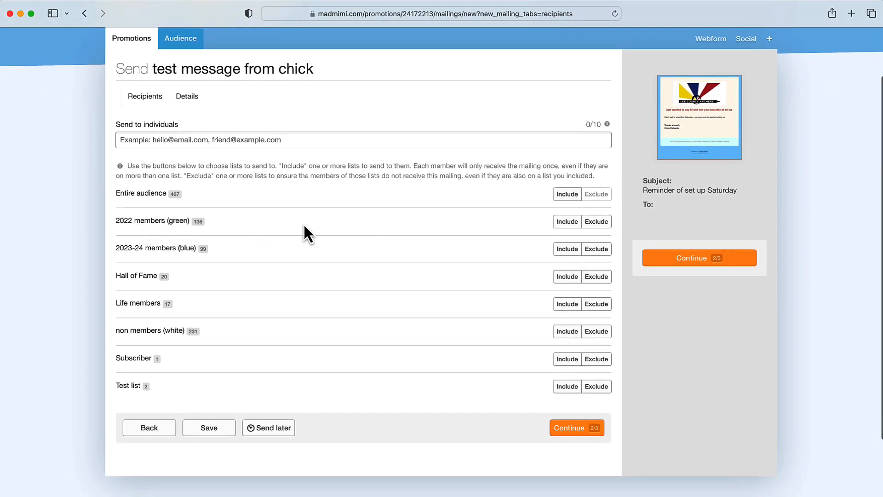
pyautogui.scroll(-1, 568, 222)
pyautogui.click(567, 221)
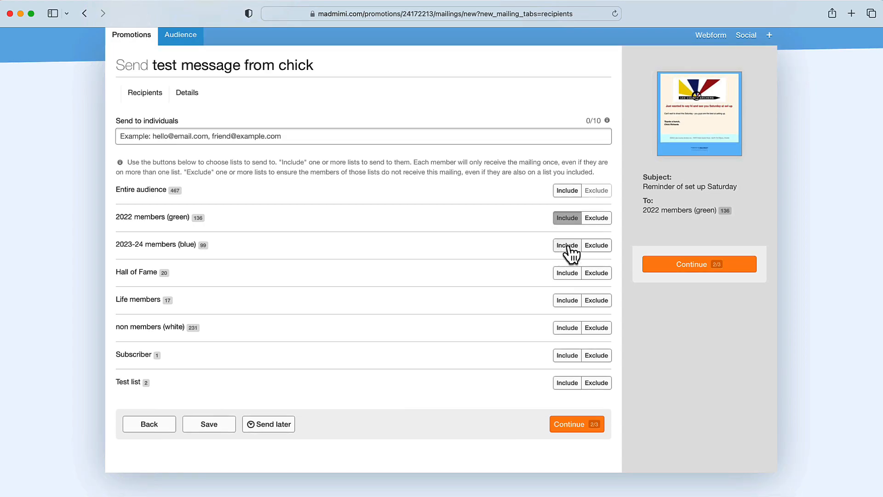
pyautogui.click(568, 246)
pyautogui.scroll(-1, 569, 246)
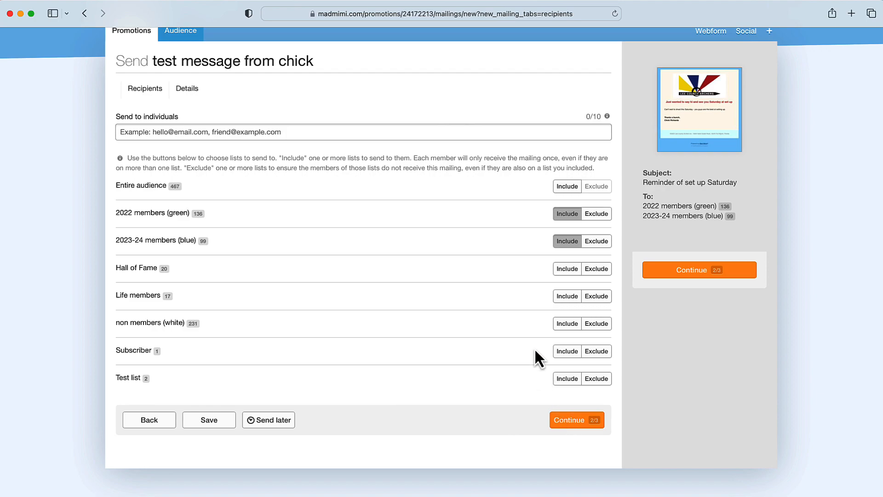
# Remove both member lists and include only the Test list (2 members) as recipients
pyautogui.click(566, 240)
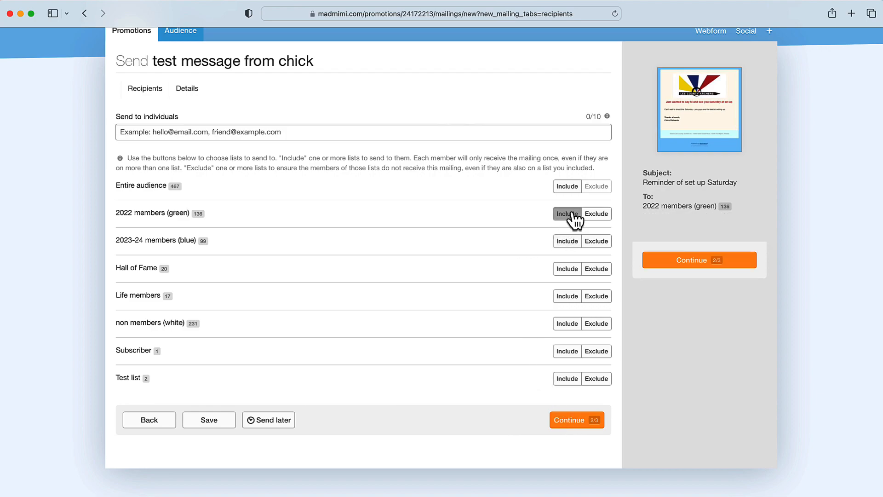
pyautogui.click(568, 213)
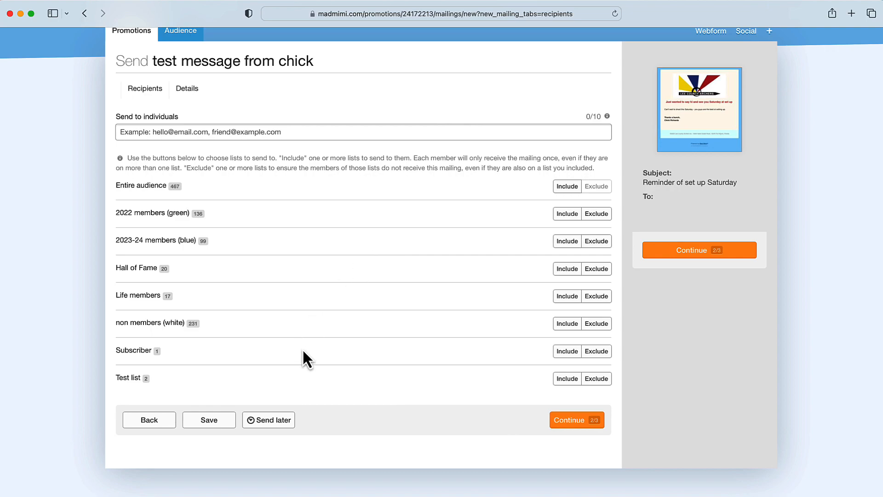
pyautogui.click(276, 423)
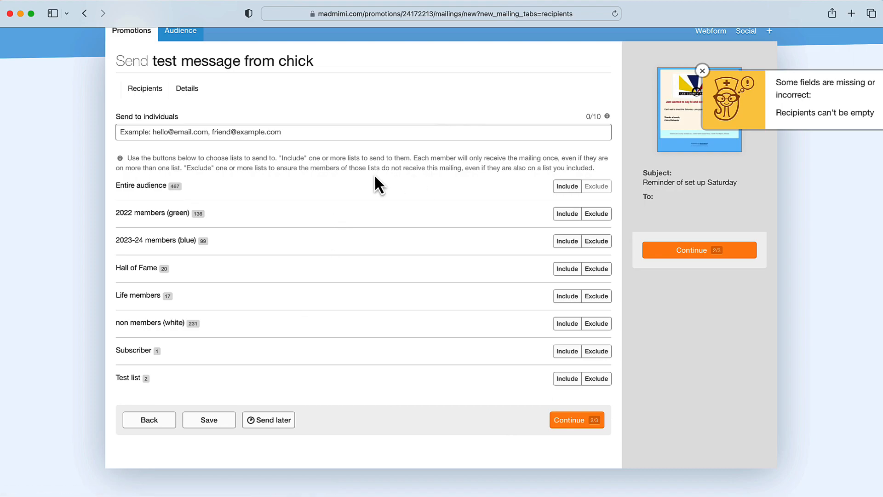
pyautogui.click(568, 380)
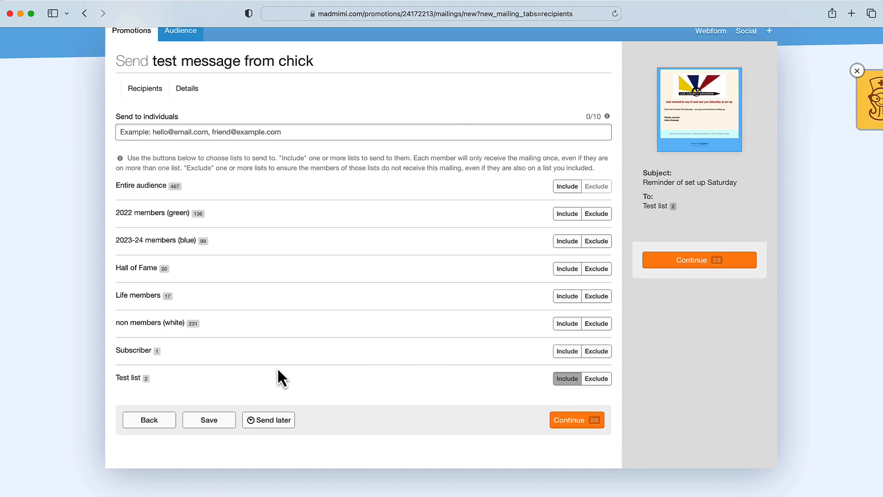
# Schedule the mailing for 16 August at 09:40 am EDT and continue to recipients
pyautogui.click(272, 420)
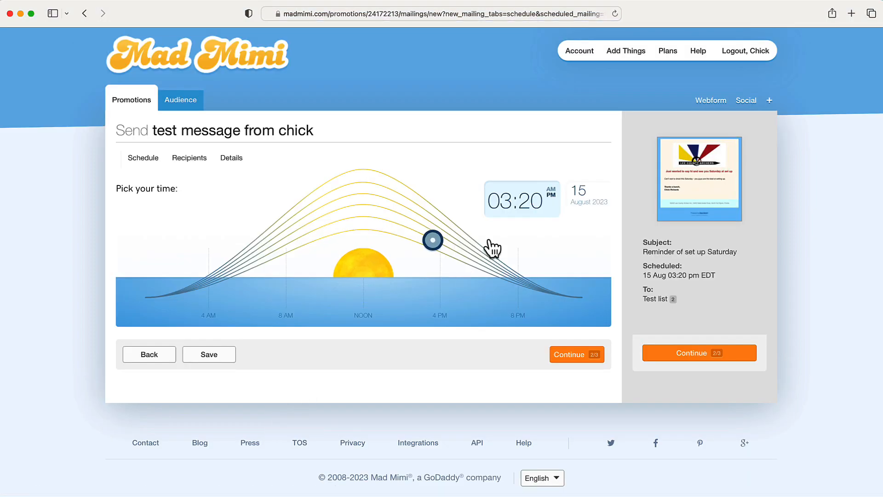
pyautogui.click(589, 196)
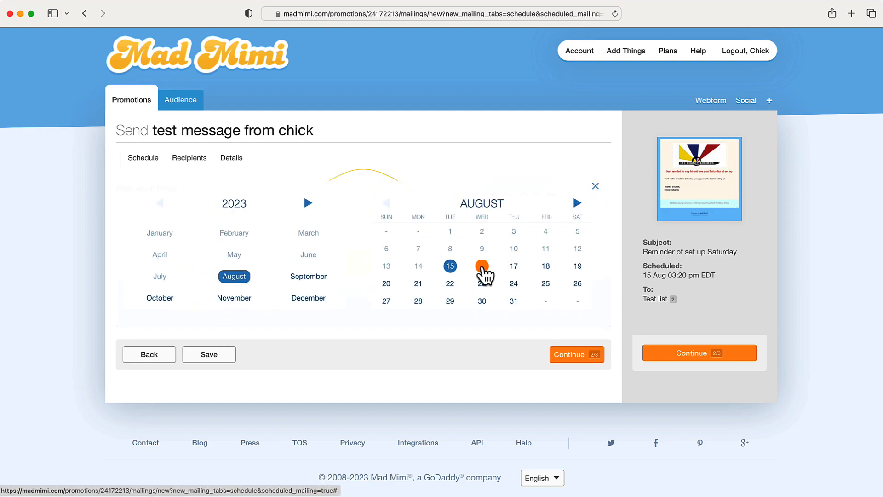
pyautogui.click(483, 271)
pyautogui.moveTo(432, 239); pyautogui.dragTo(314, 236)
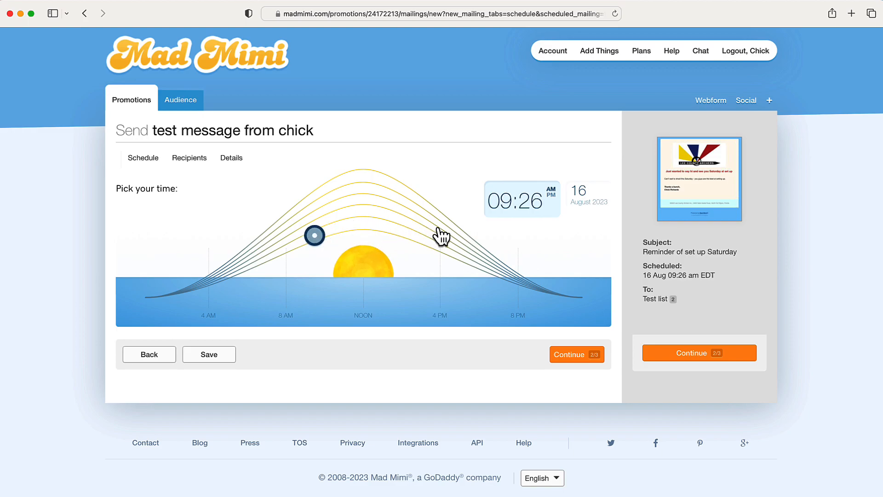
pyautogui.moveTo(313, 235)
pyautogui.mouseDown()
pyautogui.moveTo(350, 227)
pyautogui.moveTo(320, 234)
pyautogui.mouseUp()
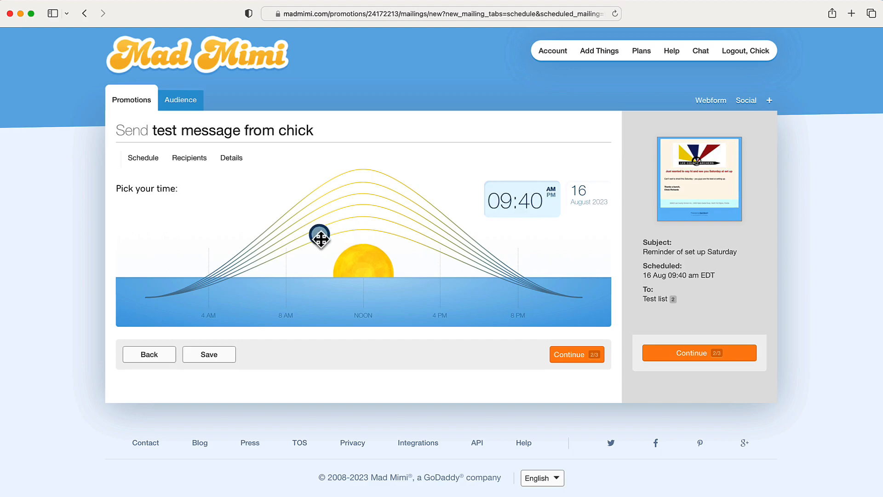
pyautogui.click(570, 355)
pyautogui.scroll(-3, 451, 361)
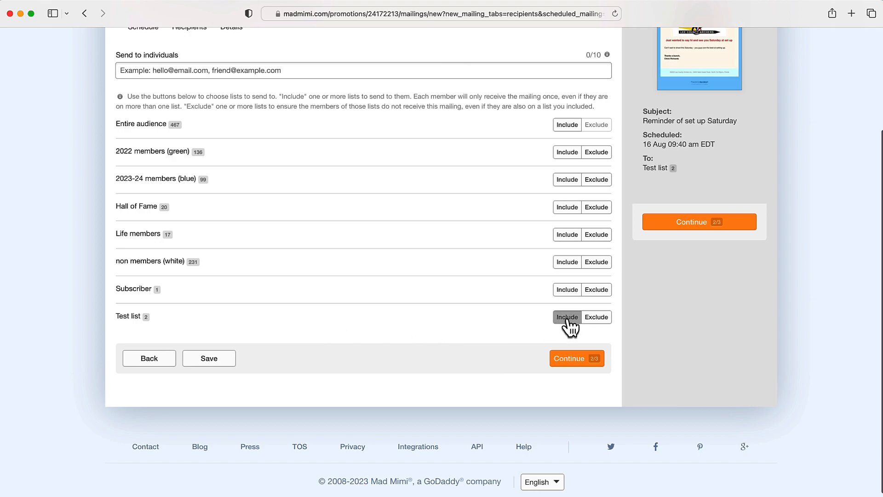
# Confirm the Test list, review sender and 'Reminder of set up Saturday' subject, then return to Promotions
pyautogui.click(571, 358)
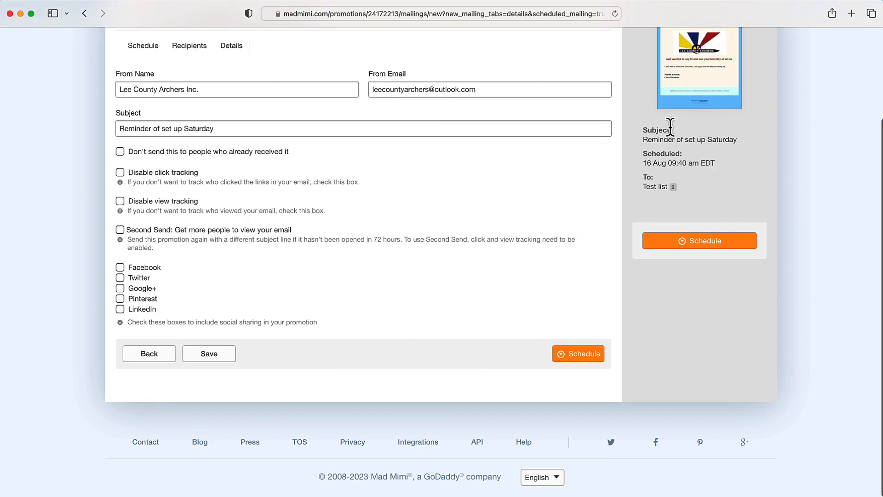
pyautogui.scroll(1, 671, 133)
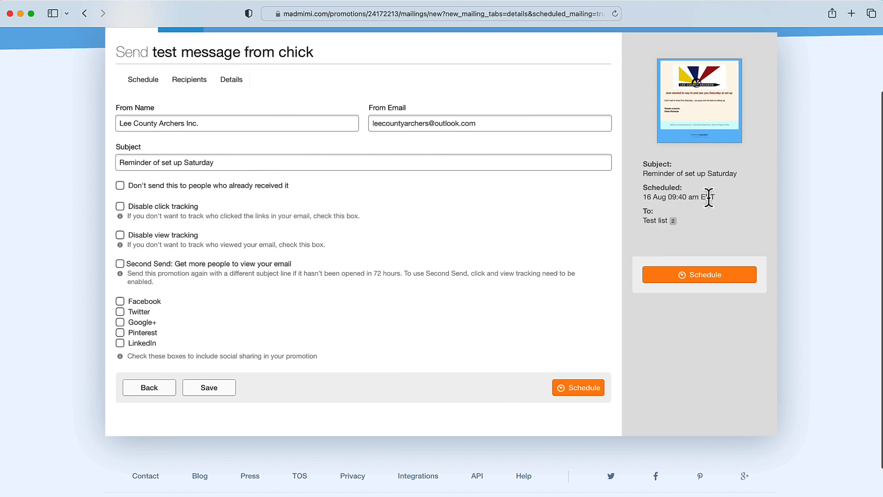
pyautogui.scroll(-1, 668, 219)
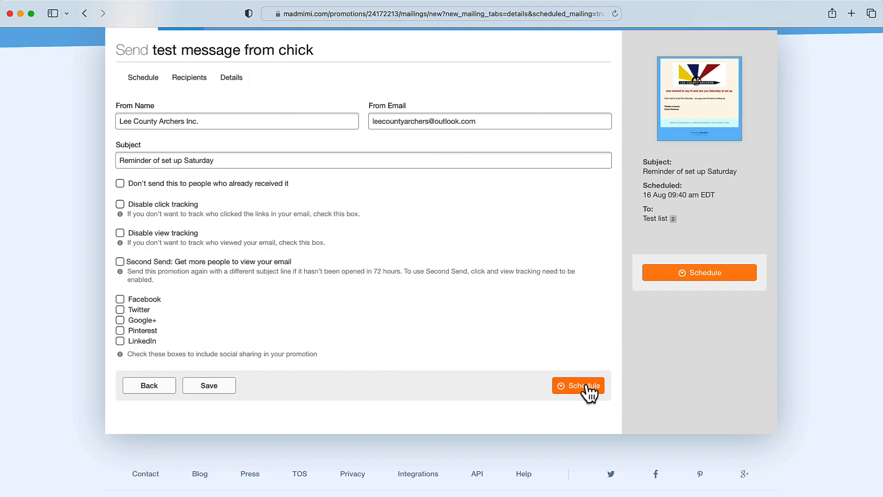
pyautogui.scroll(5, 567, 327)
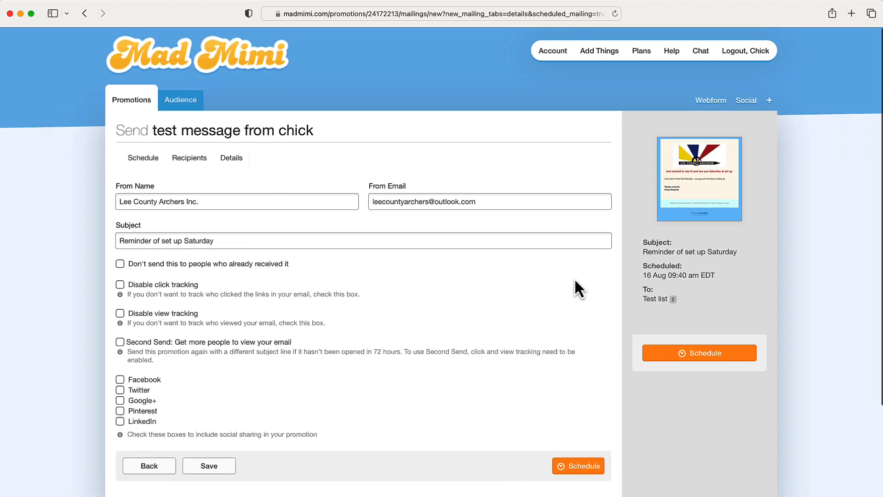
pyautogui.click(136, 102)
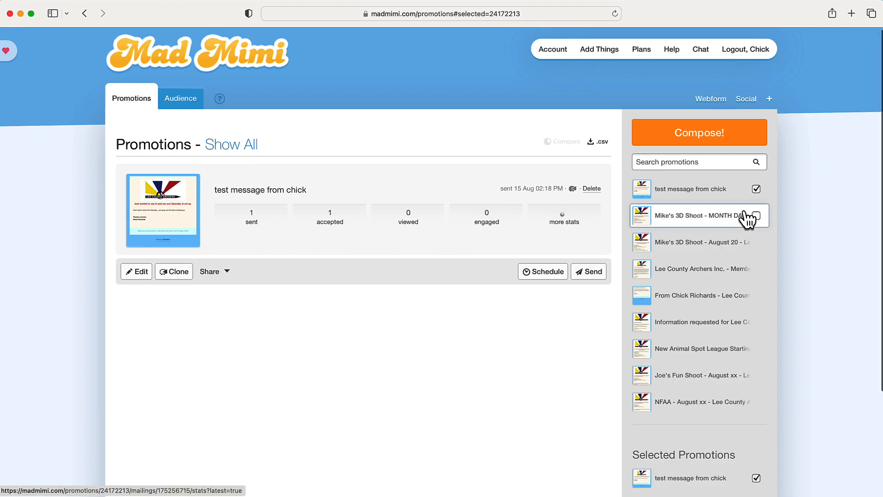
# Show all promotions and scroll to the Membership Renewal mailing's 143 sent, 75 viewed figures
pyautogui.click(236, 145)
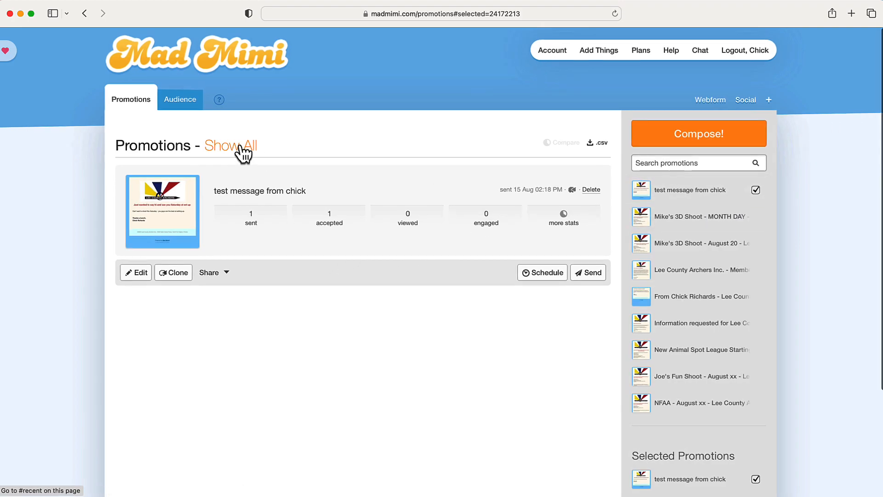
pyautogui.scroll(-7, 297, 179)
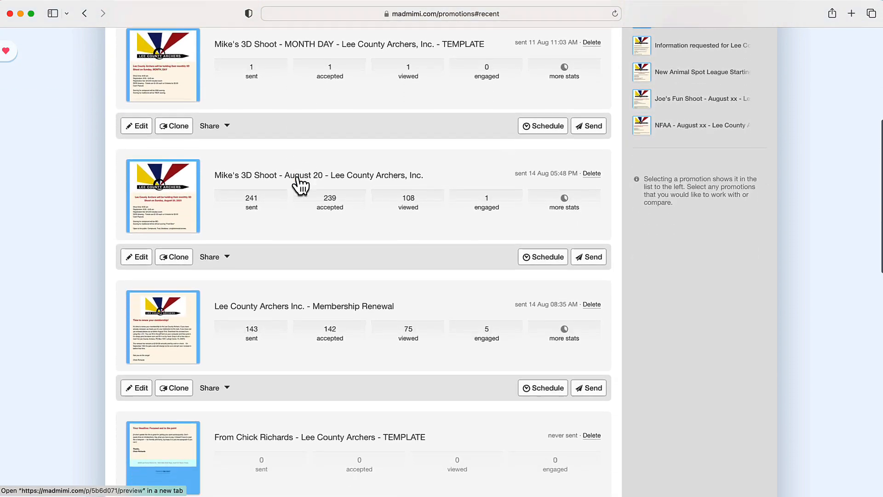
pyautogui.scroll(-2, 297, 182)
pyautogui.scroll(6, 297, 182)
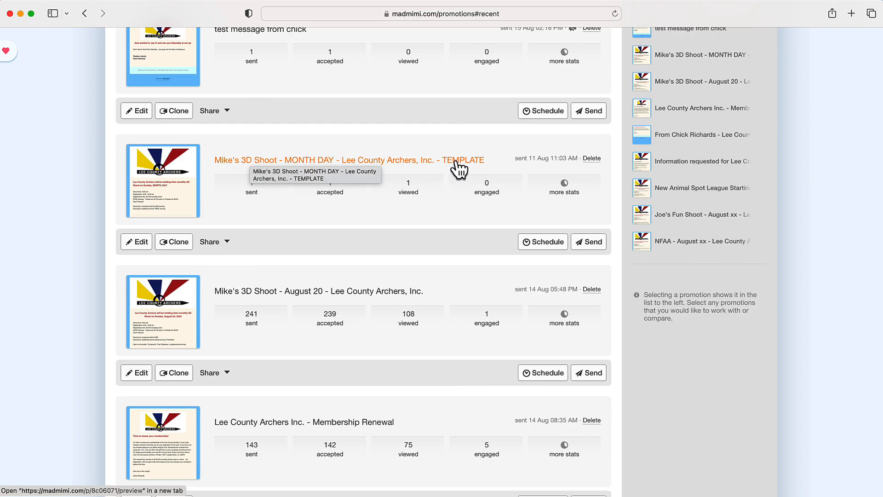
pyautogui.scroll(-3, 453, 169)
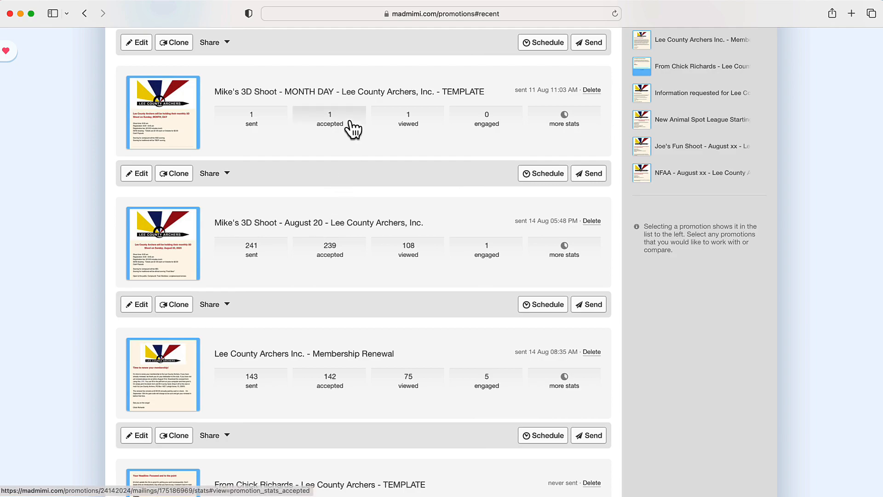
pyautogui.scroll(-3, 348, 215)
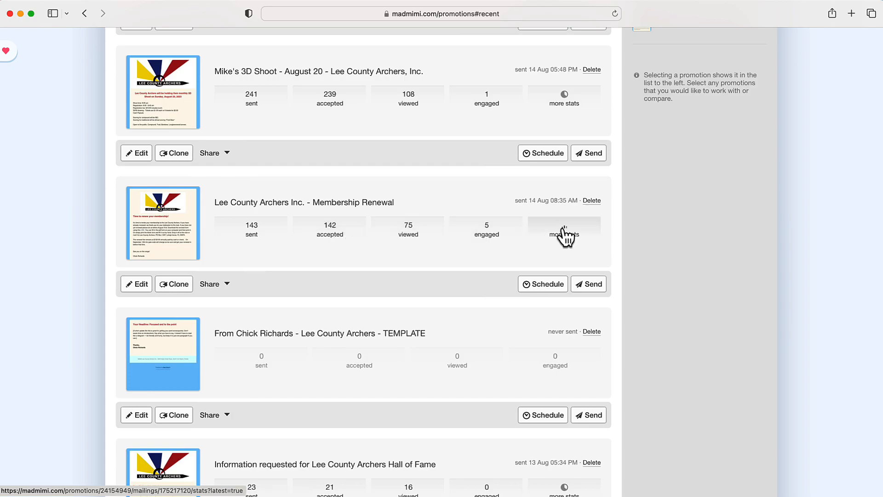
pyautogui.scroll(-10, 505, 240)
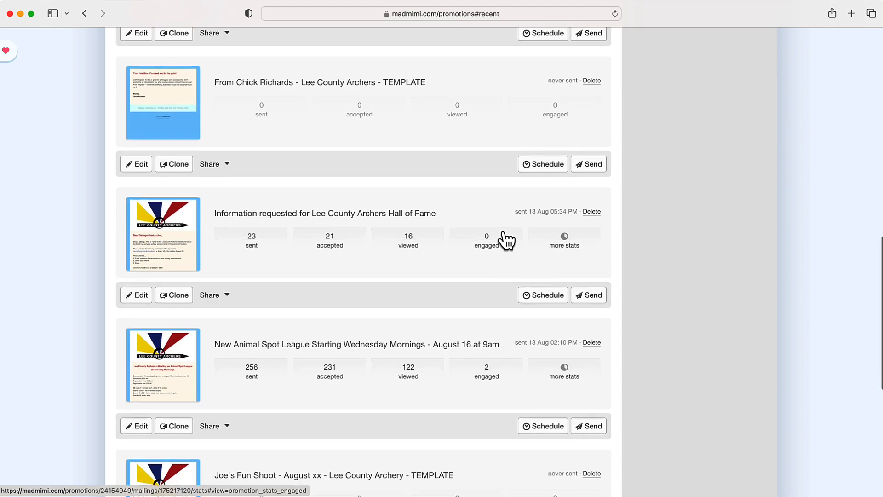